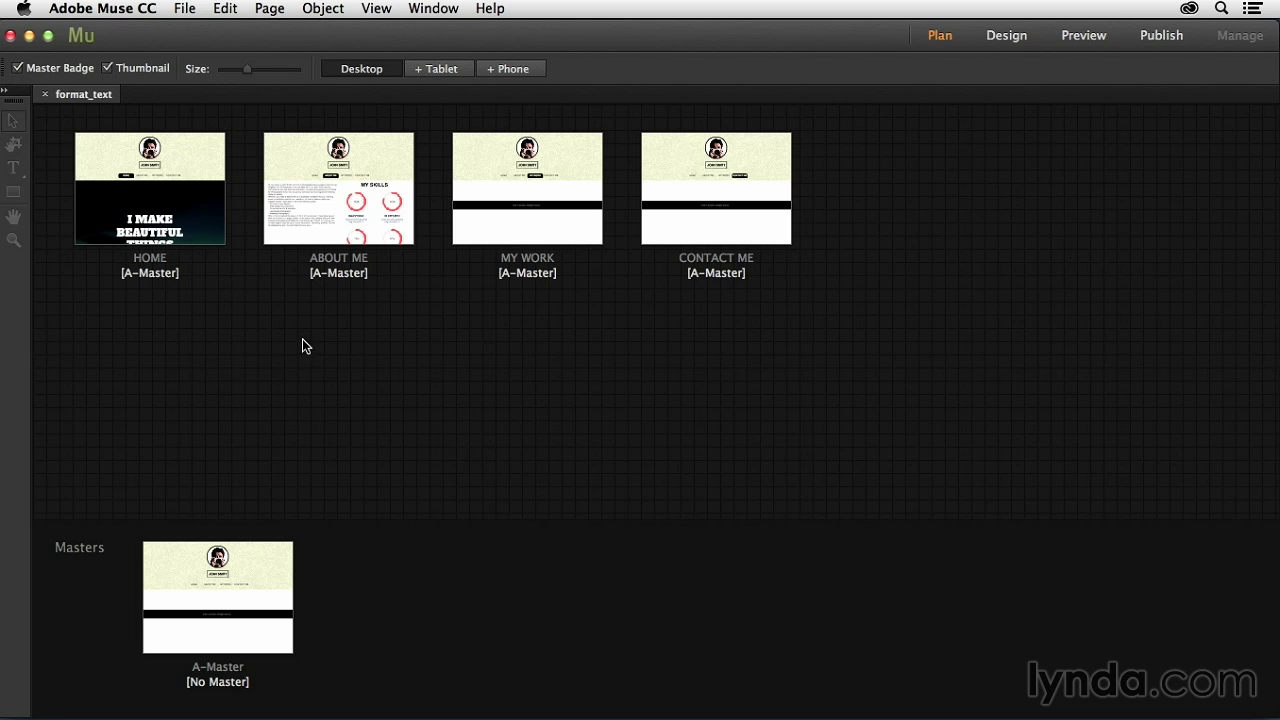
# Open the ABOUT ME page and zoom in on the bio text column
pyautogui.doubleClick(318, 214)
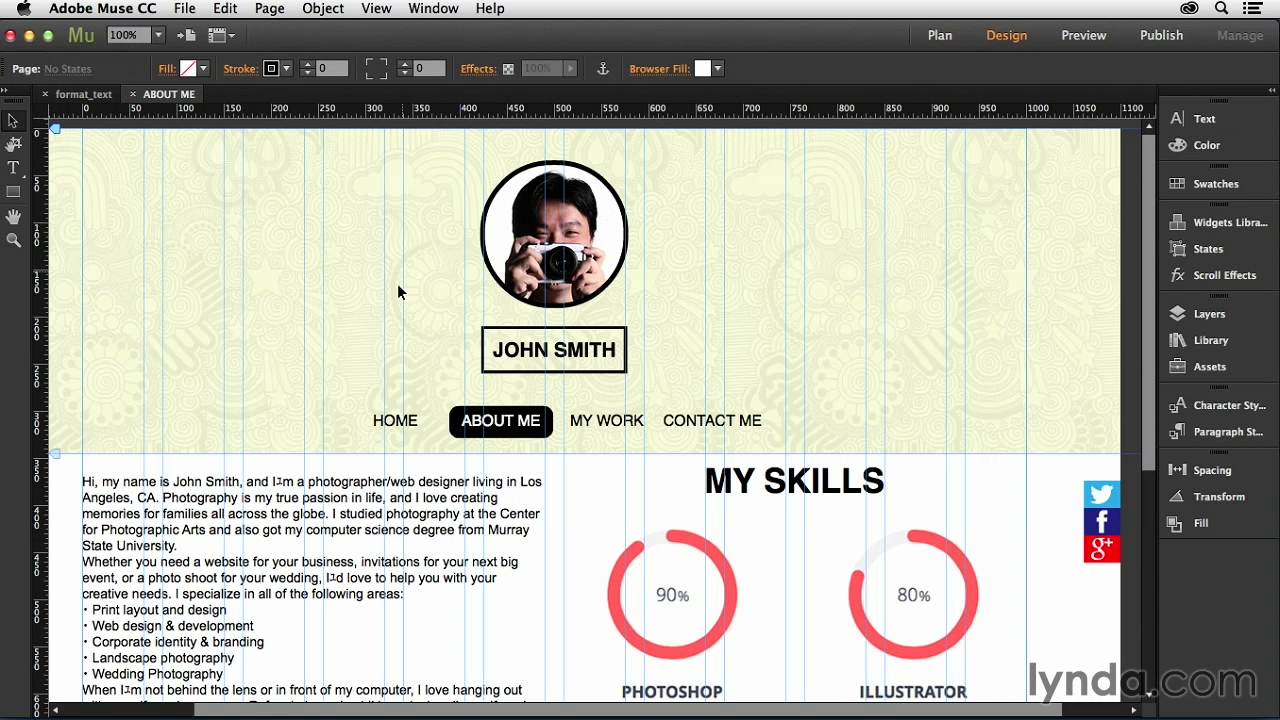
pyautogui.press('super+plus')
pyautogui.moveTo(129, 566); pyautogui.dragTo(500, 410)
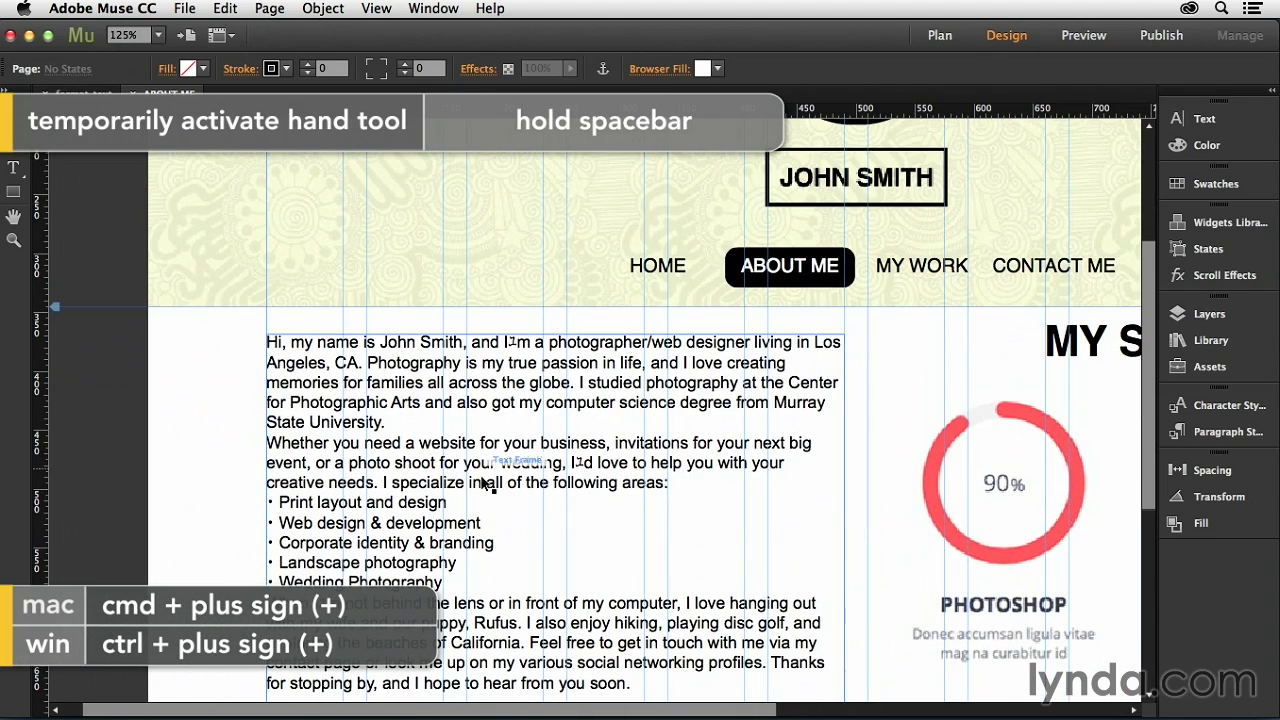
pyautogui.scroll(-2, 545, 488)
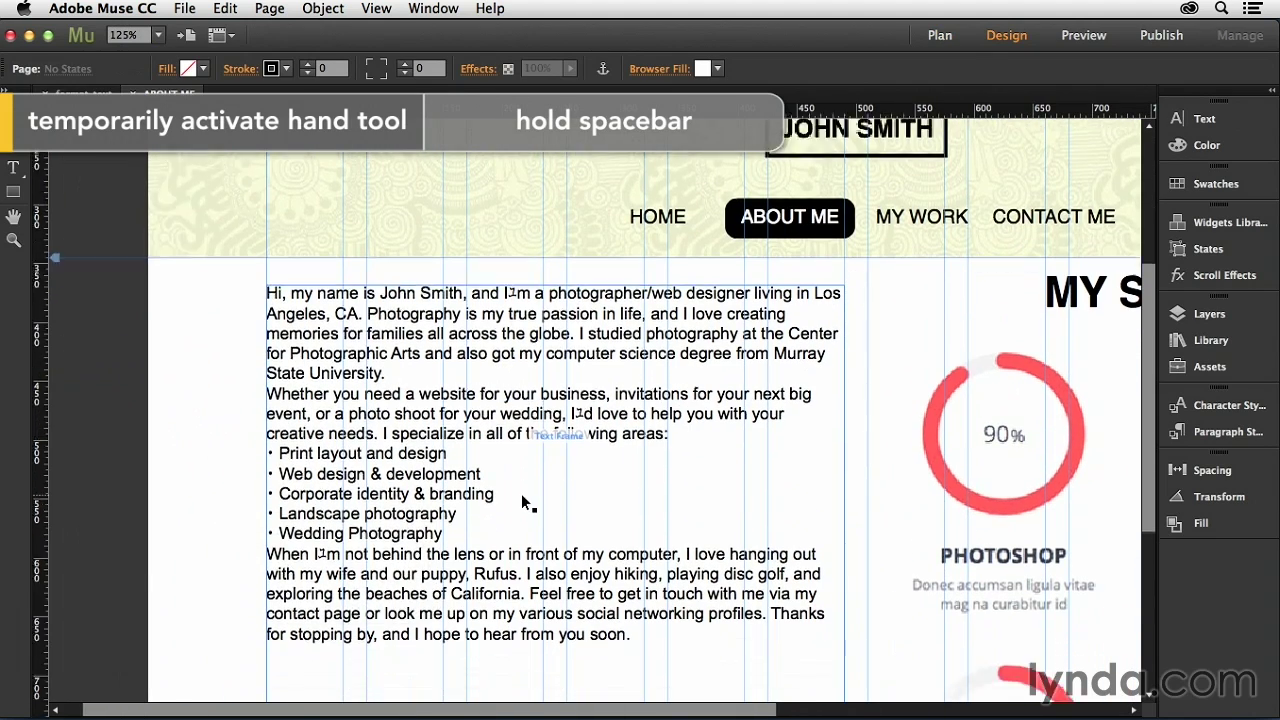
# Replace the garbled apostrophes in "I'd" and "I'm" with straight apostrophes
pyautogui.press('t')
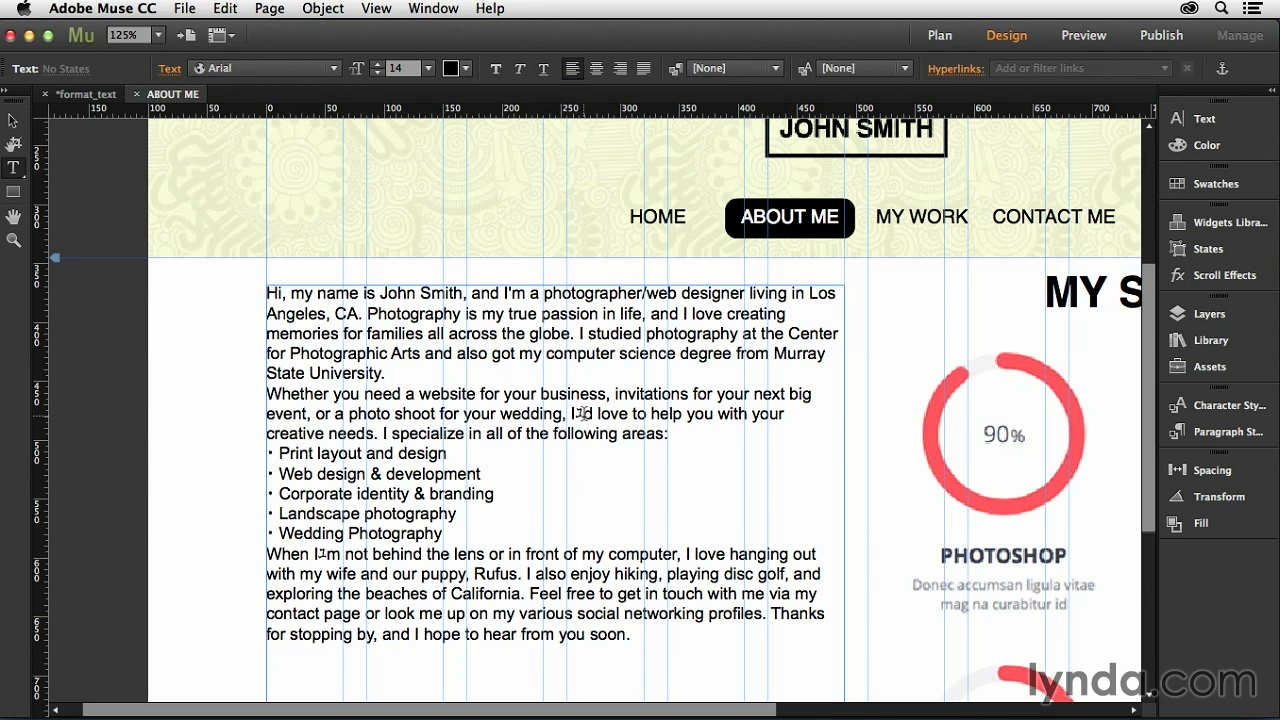
pyautogui.click(583, 413)
pyautogui.press('BackSpace')
pyautogui.write("'")
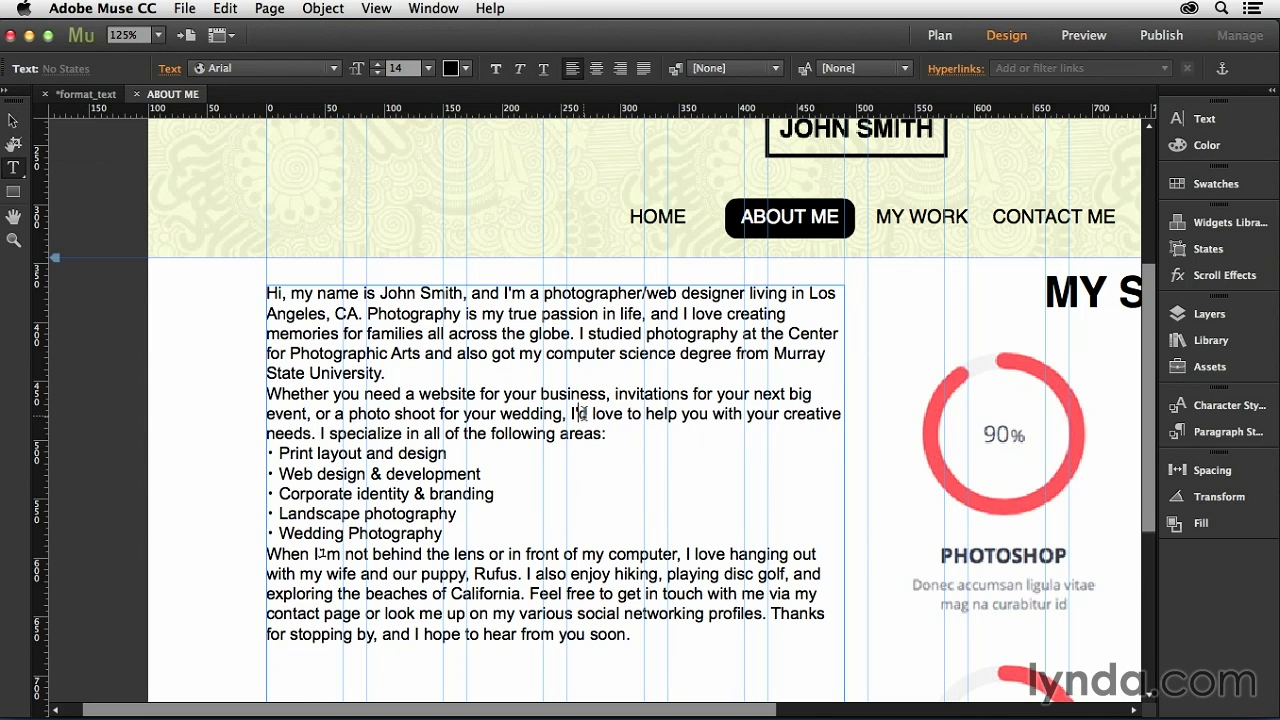
pyautogui.click(325, 552)
pyautogui.press('BackSpace')
pyautogui.write("'")
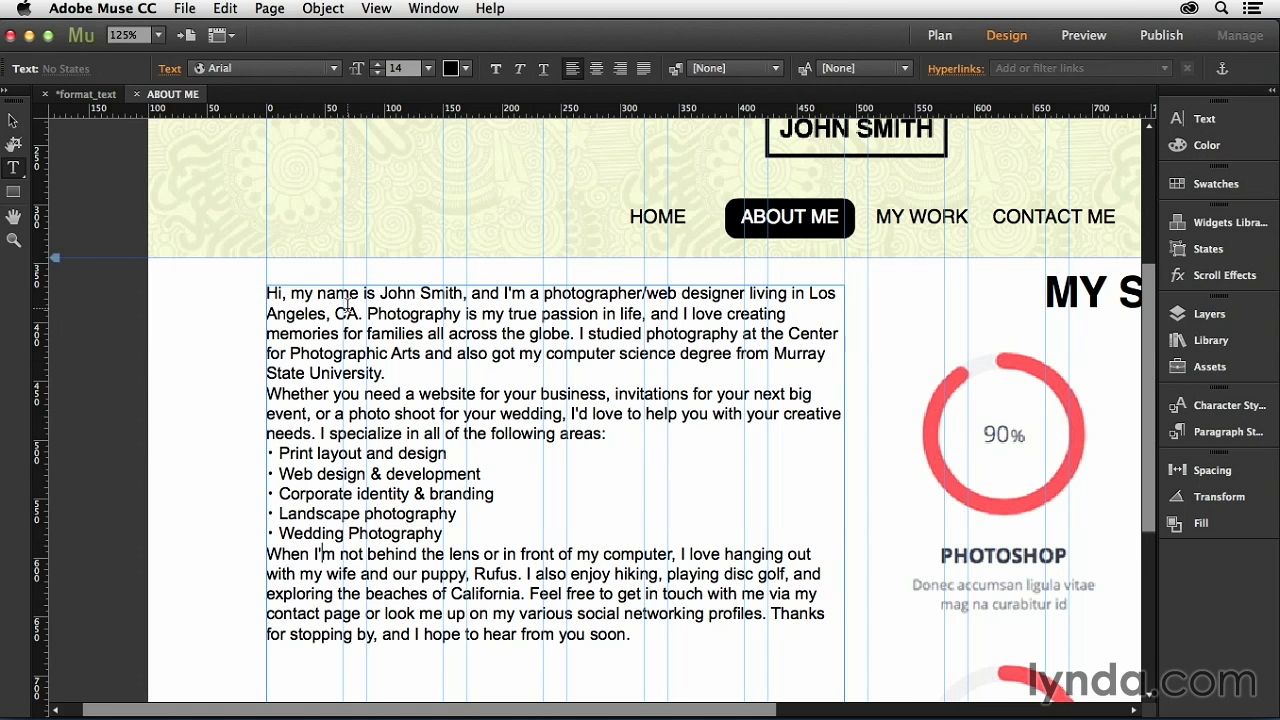
# Add a new first line reading "About Me" above the "Hi, my name…" paragraph
pyautogui.click(267, 293)
pyautogui.press('Return')
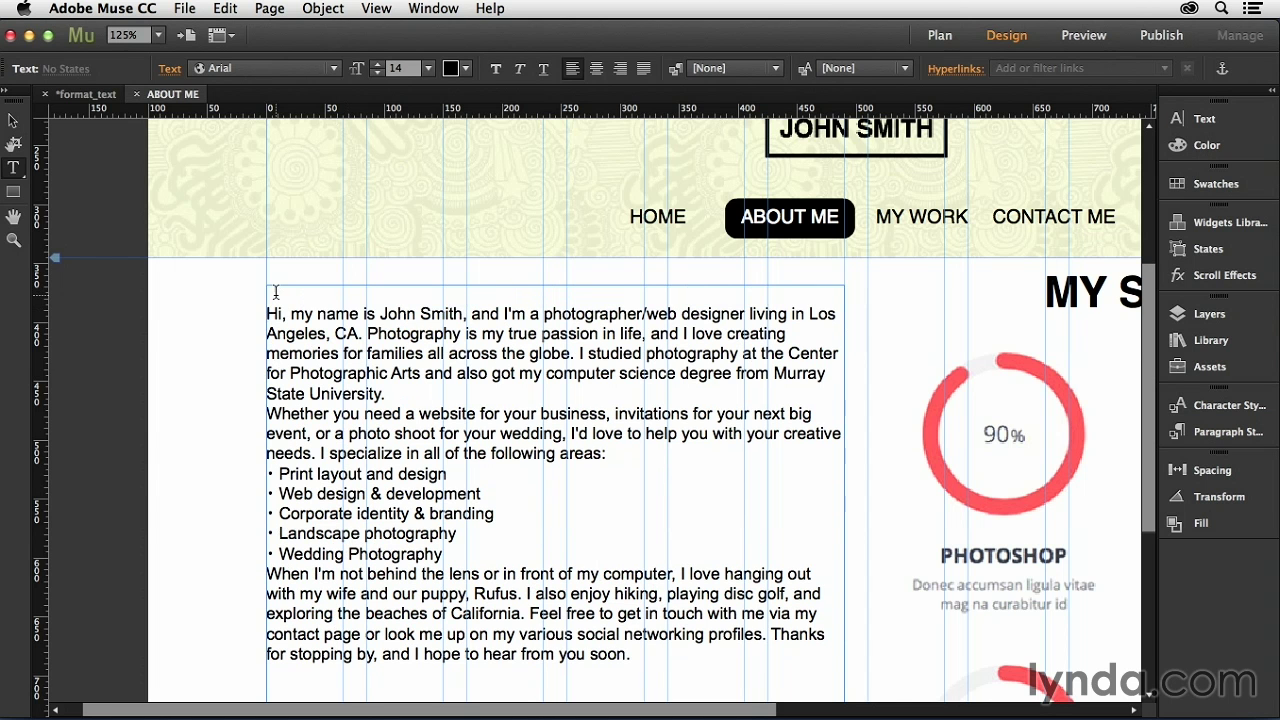
pyautogui.write('ABOUT ME')
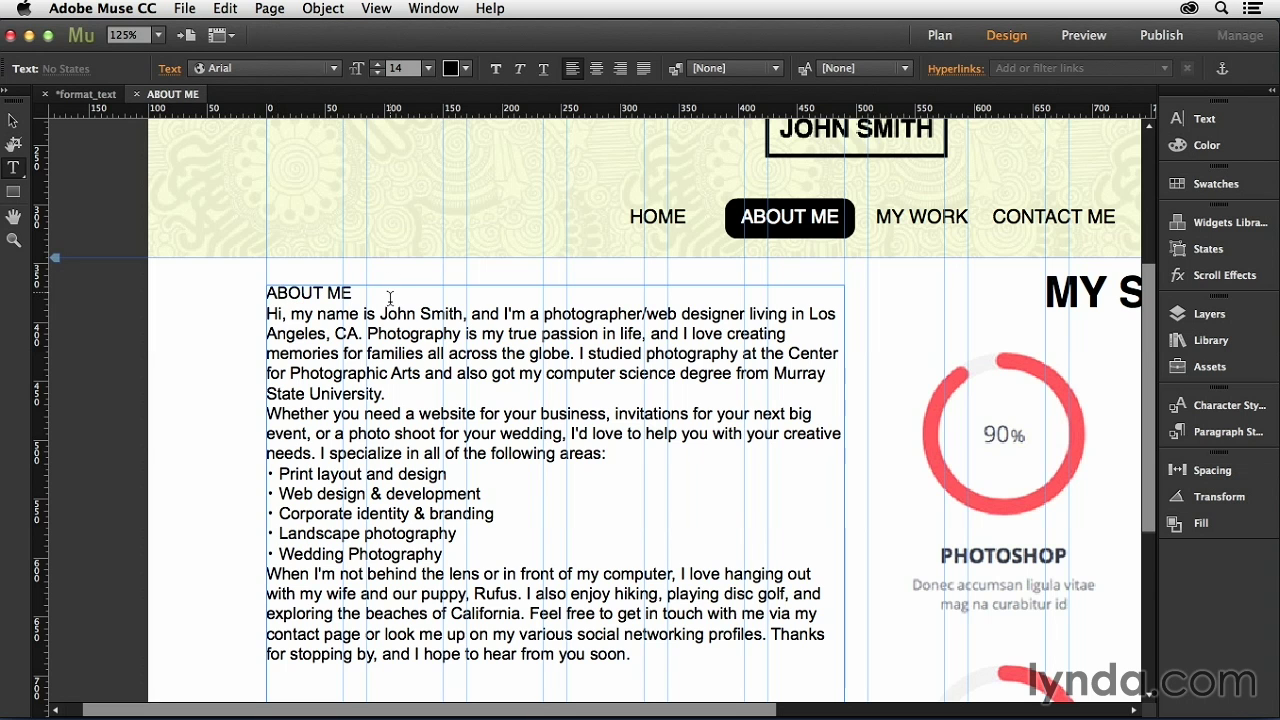
pyautogui.moveTo(353, 292); pyautogui.dragTo(266, 291)
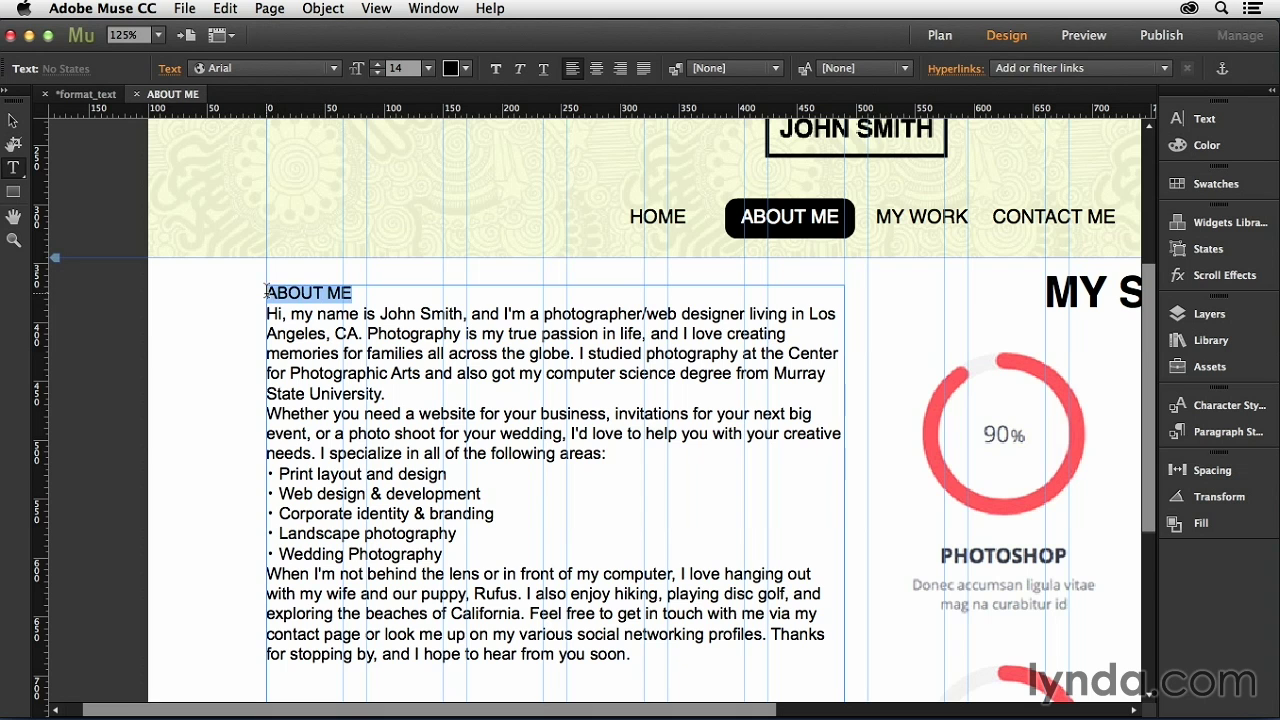
pyautogui.write('About Me')
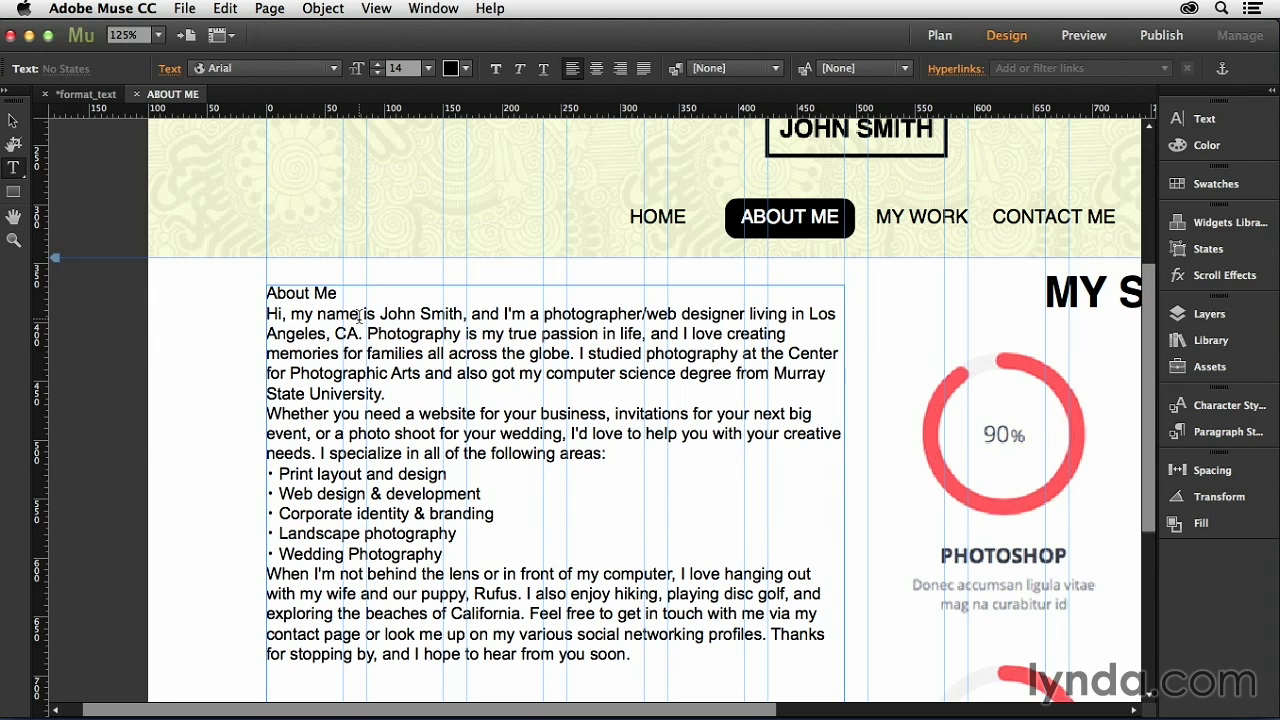
# Set the About Me heading in Helvetica
pyautogui.moveTo(344, 292); pyautogui.dragTo(262, 292)
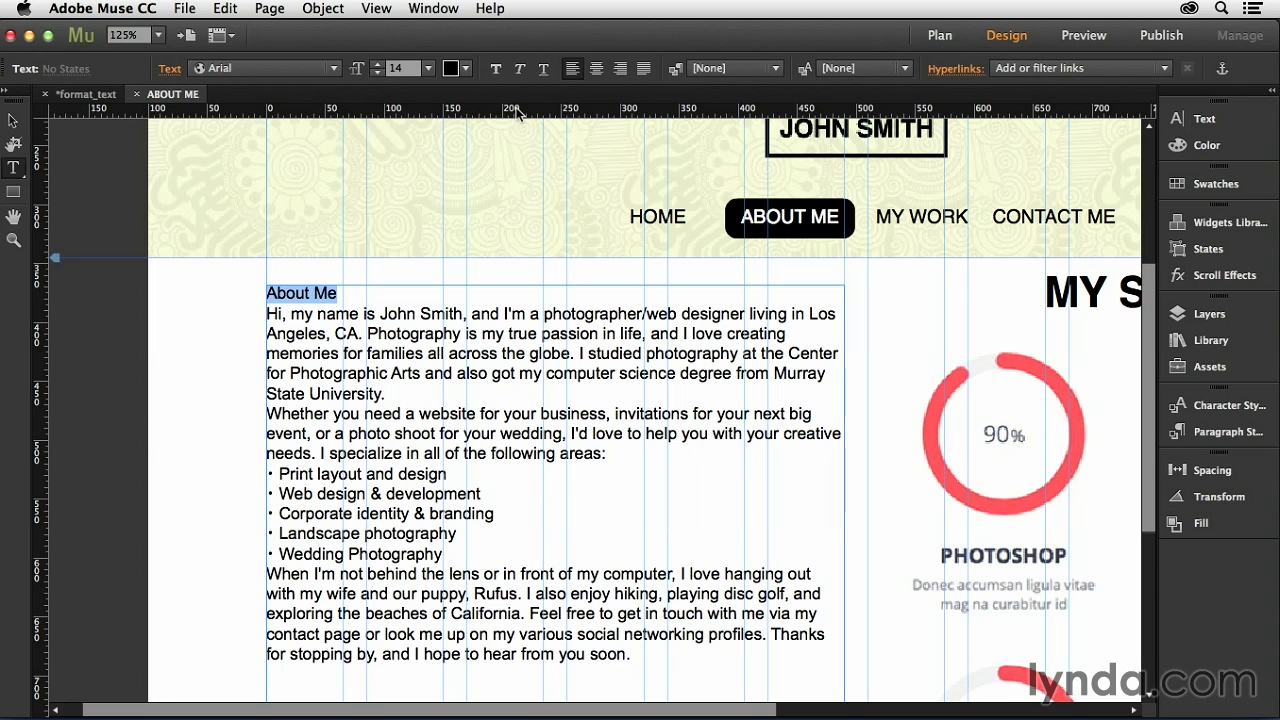
pyautogui.click(335, 69)
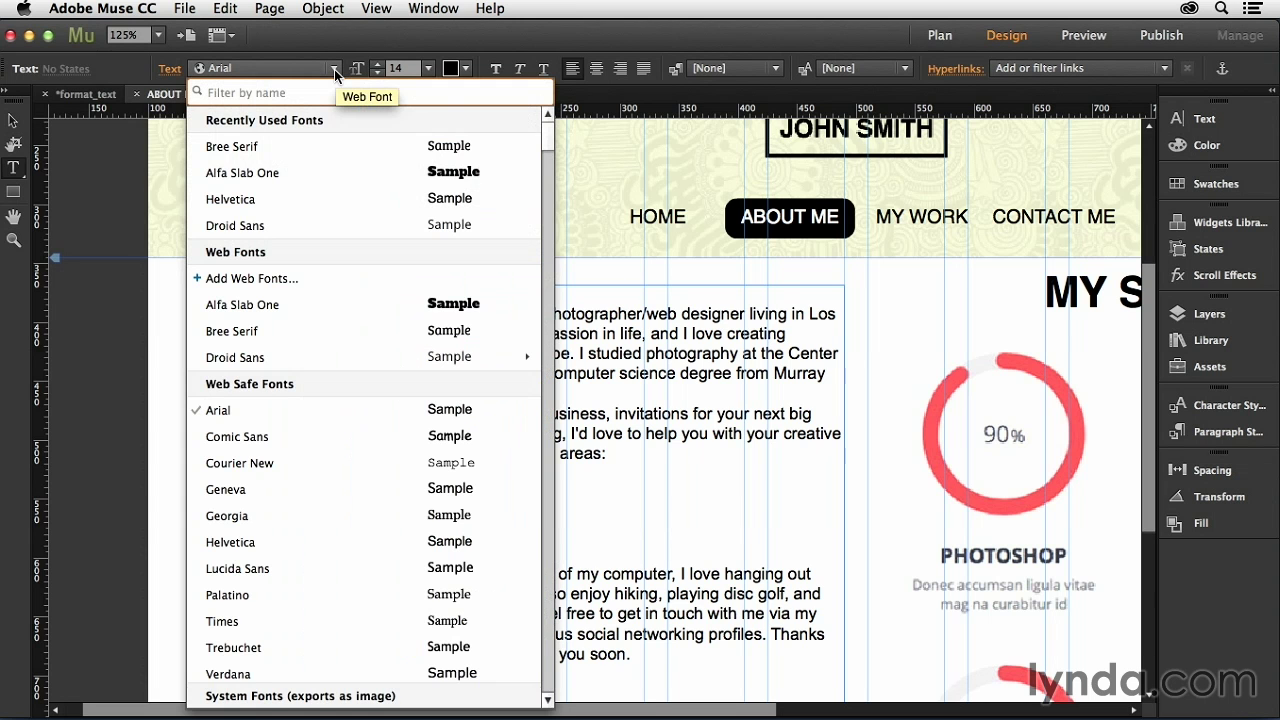
pyautogui.click(270, 543)
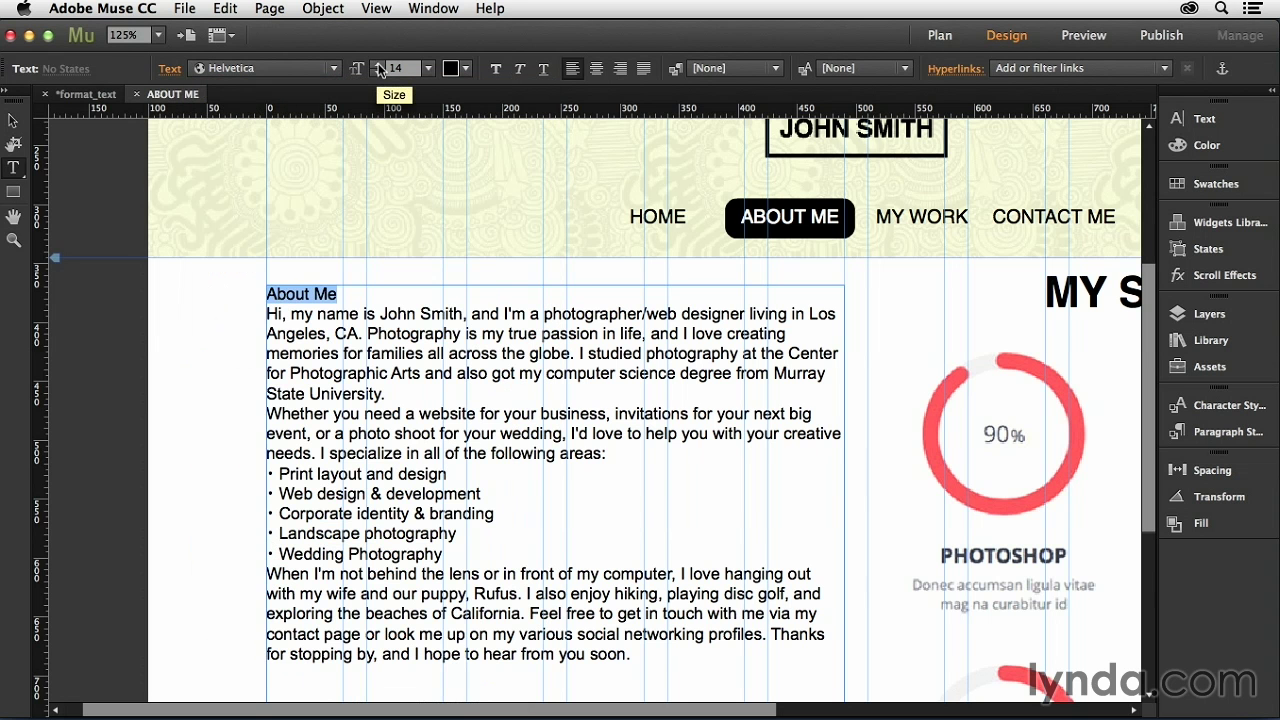
# Enlarge the heading to 36 pt and make it bold
pyautogui.click(380, 66)
pyautogui.click(380, 66)
pyautogui.click(380, 66)
pyautogui.click(380, 66)
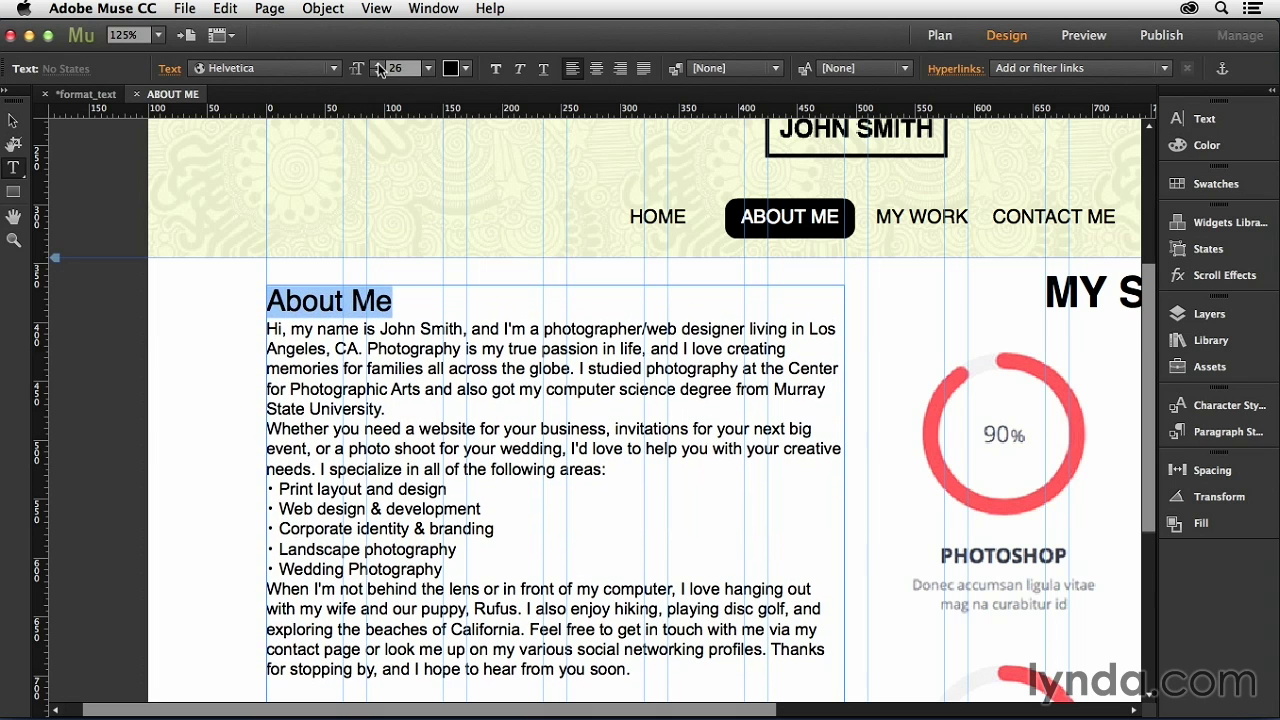
pyautogui.click(380, 66)
pyautogui.click(380, 66)
pyautogui.click(380, 66)
pyautogui.click(380, 66)
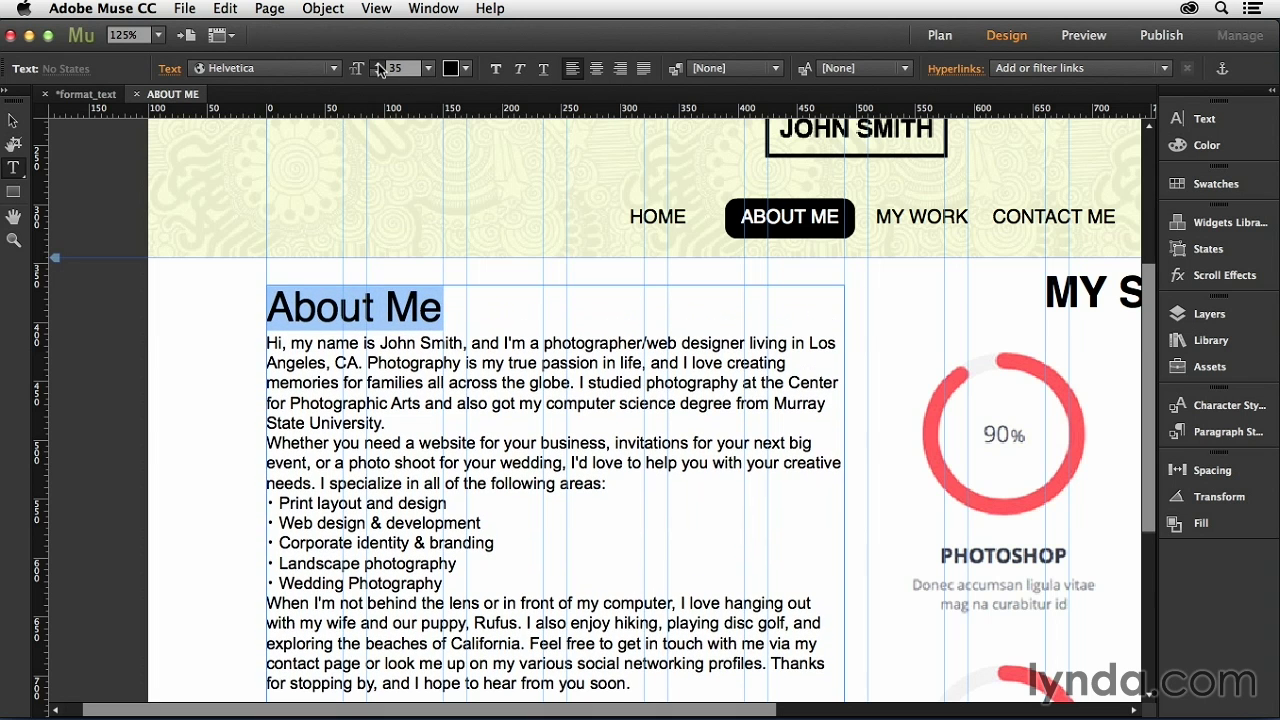
pyautogui.click(380, 66)
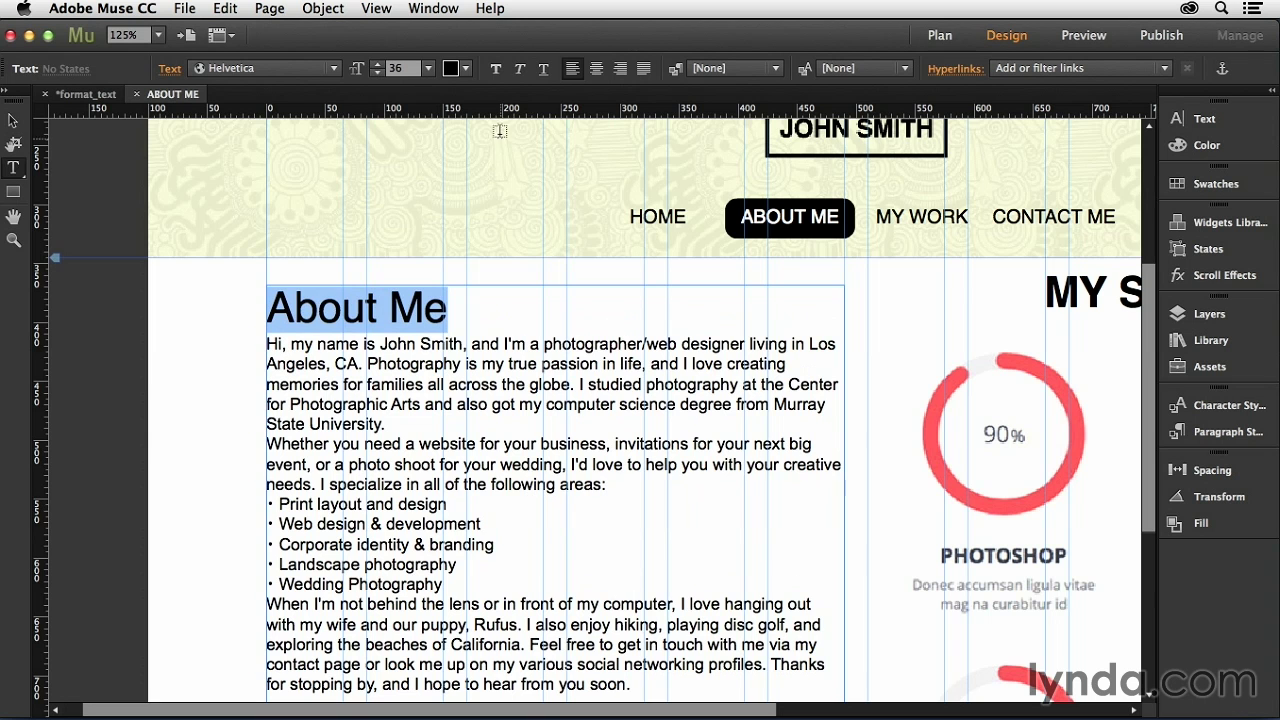
pyautogui.click(495, 68)
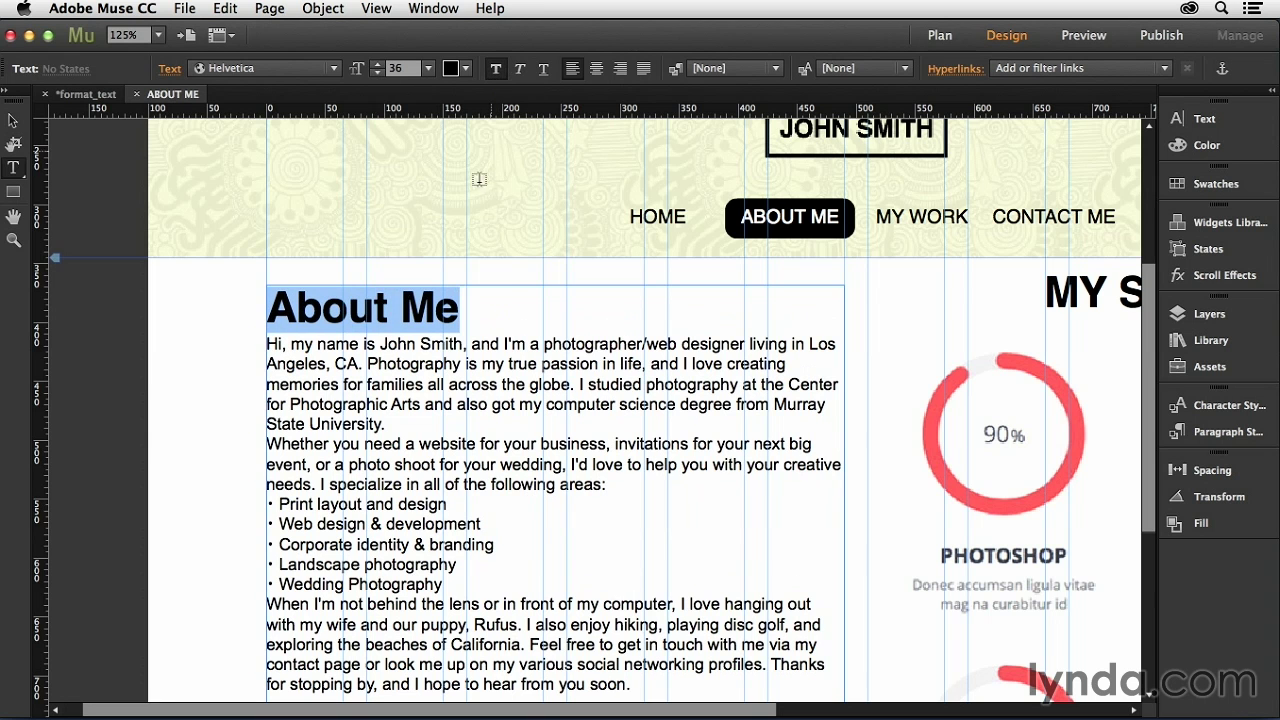
# Change the heading's case to UPPERCASE so it reads ABOUT ME
pyautogui.click(225, 9)
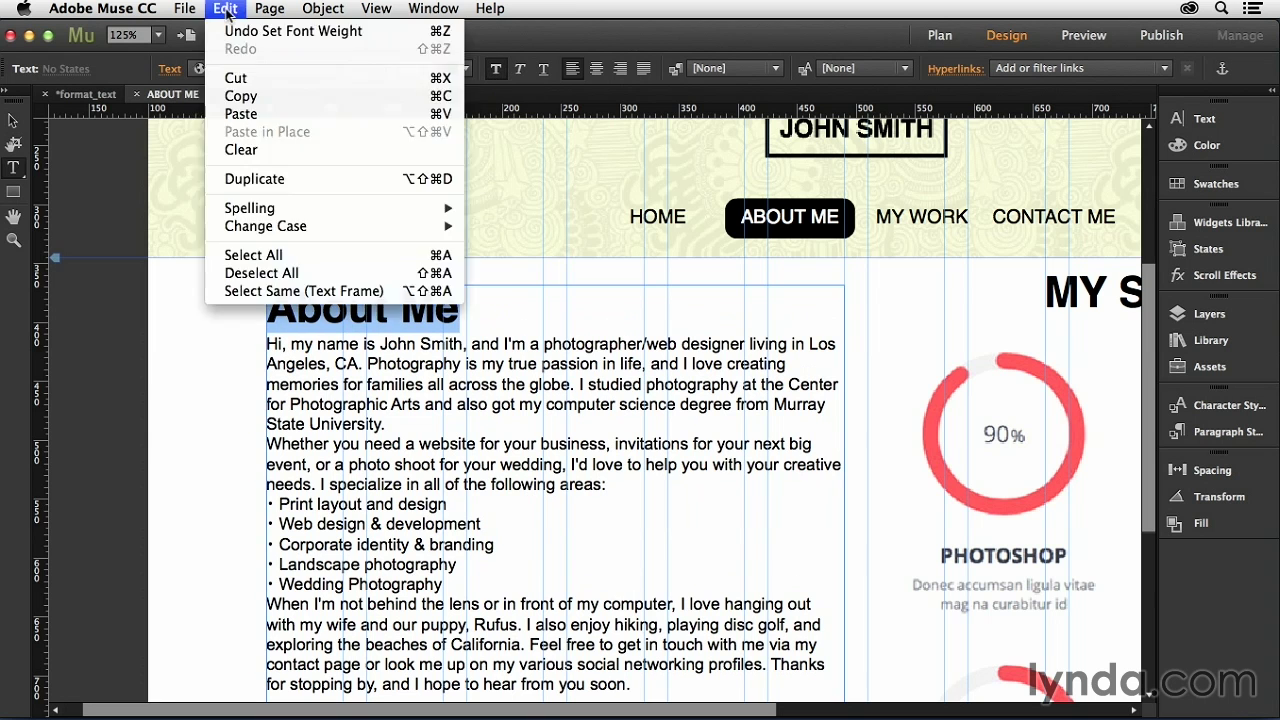
pyautogui.moveTo(433, 228)
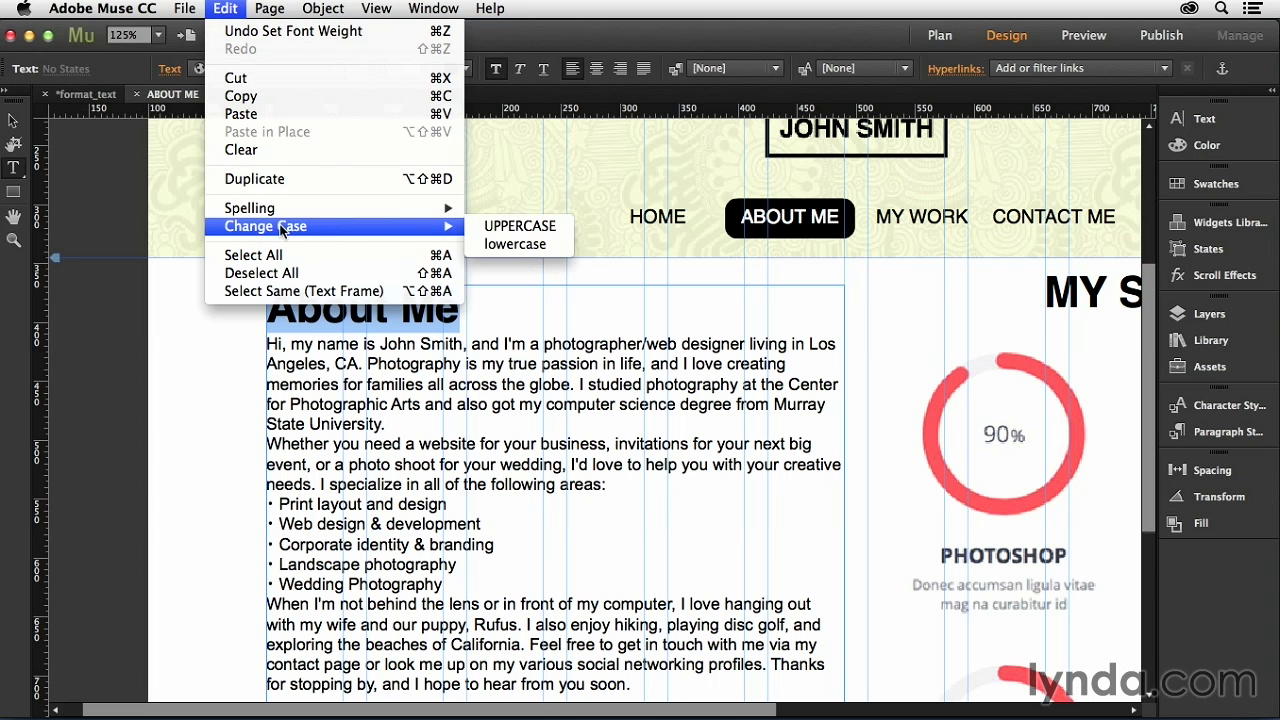
pyautogui.click(530, 226)
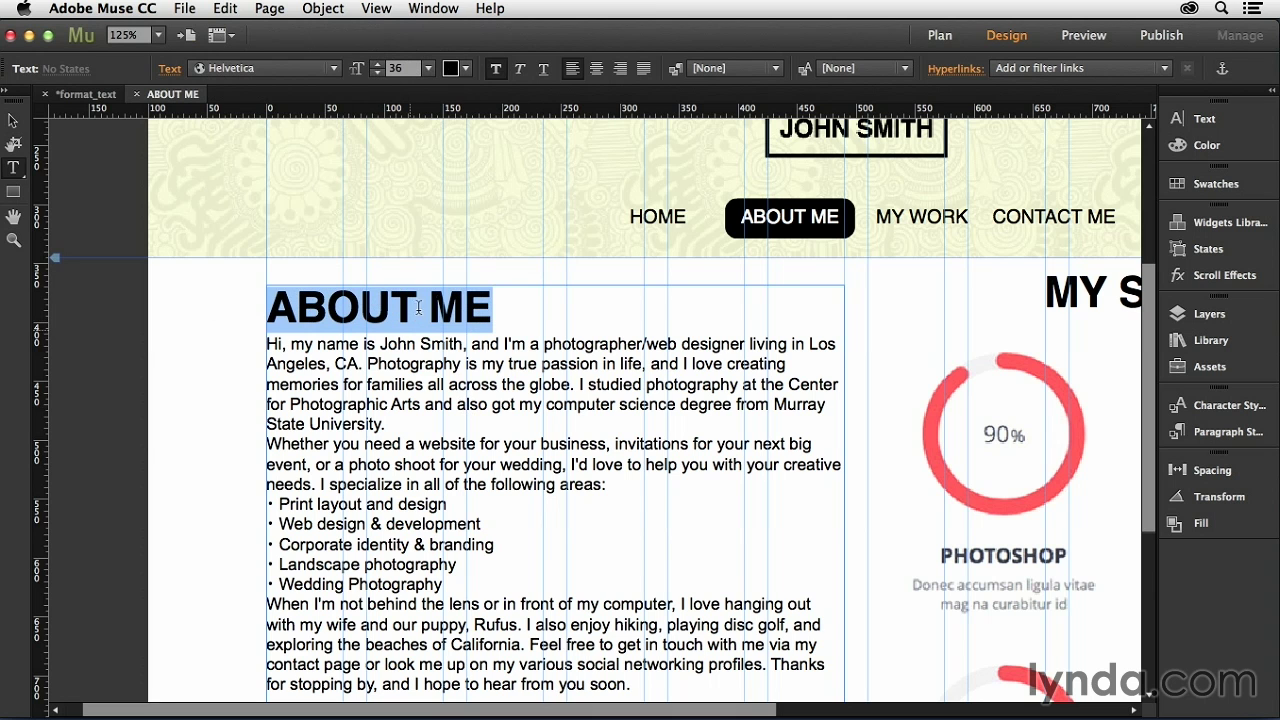
# Colour the ABOUT ME heading orange, F88F32 (R 248, G 143, B 50)
pyautogui.click(467, 70)
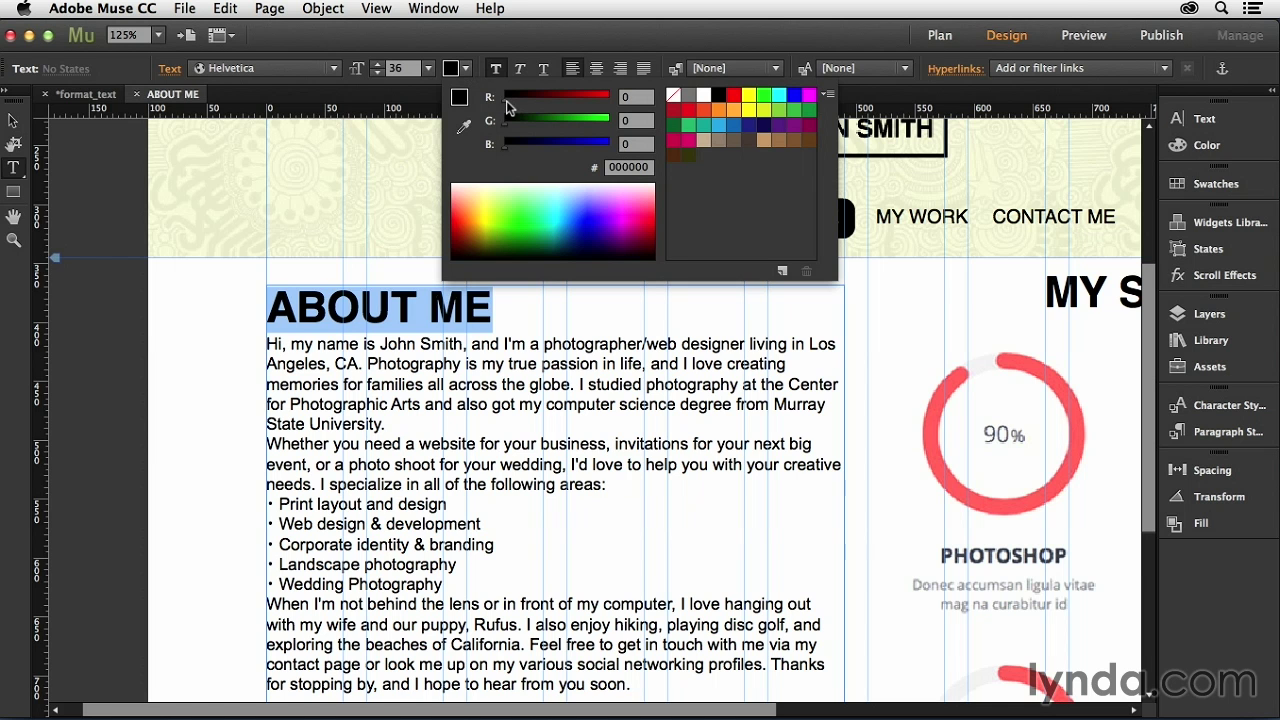
pyautogui.moveTo(504, 100); pyautogui.dragTo(598, 103)
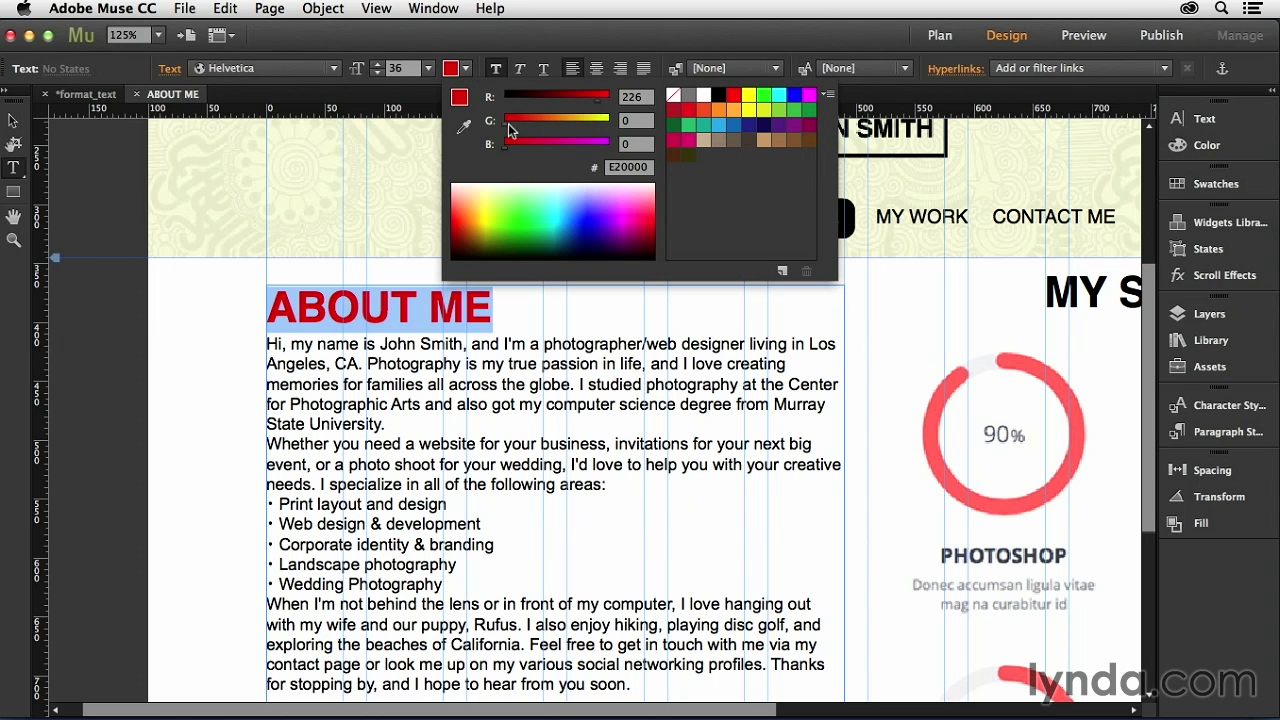
pyautogui.moveTo(507, 121); pyautogui.dragTo(514, 146)
pyautogui.moveTo(598, 99)
pyautogui.mouseDown()
pyautogui.moveTo(613, 101)
pyautogui.moveTo(525, 145)
pyautogui.moveTo(600, 105)
pyautogui.mouseUp()
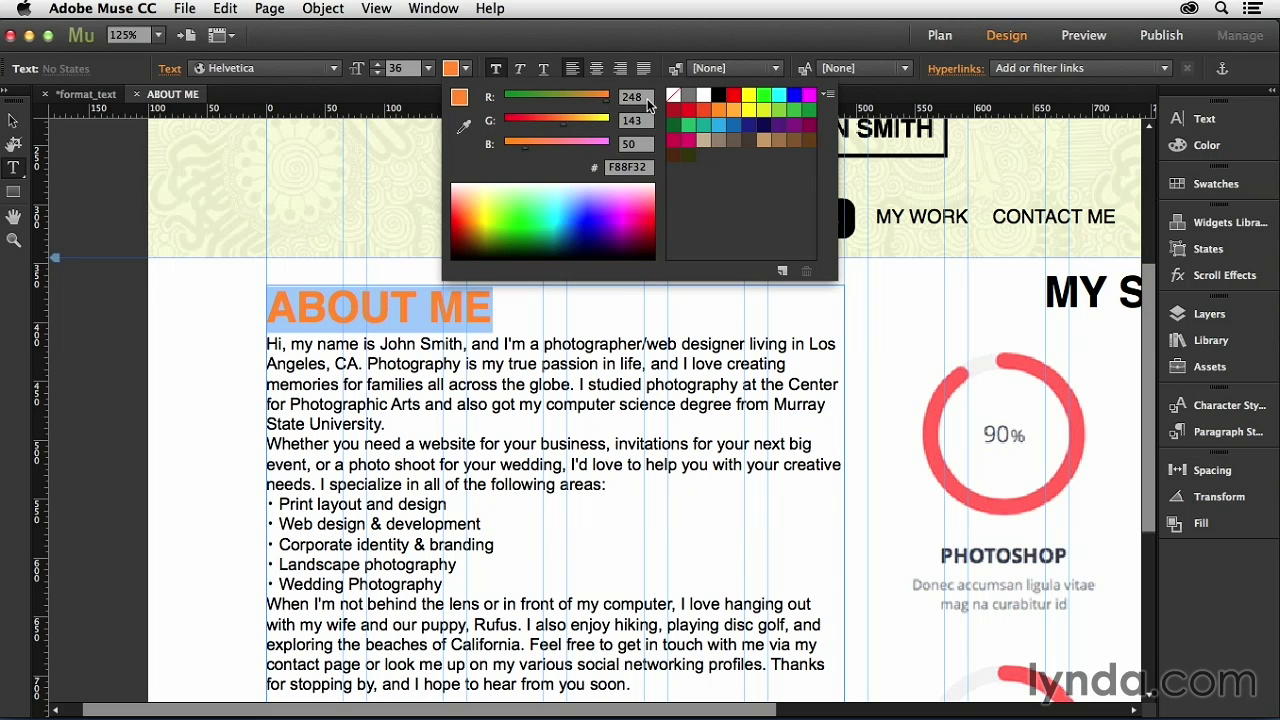
# Select the first bio paragraph, from "Hi" to "State University", inside the text frame
pyautogui.click(14, 121)
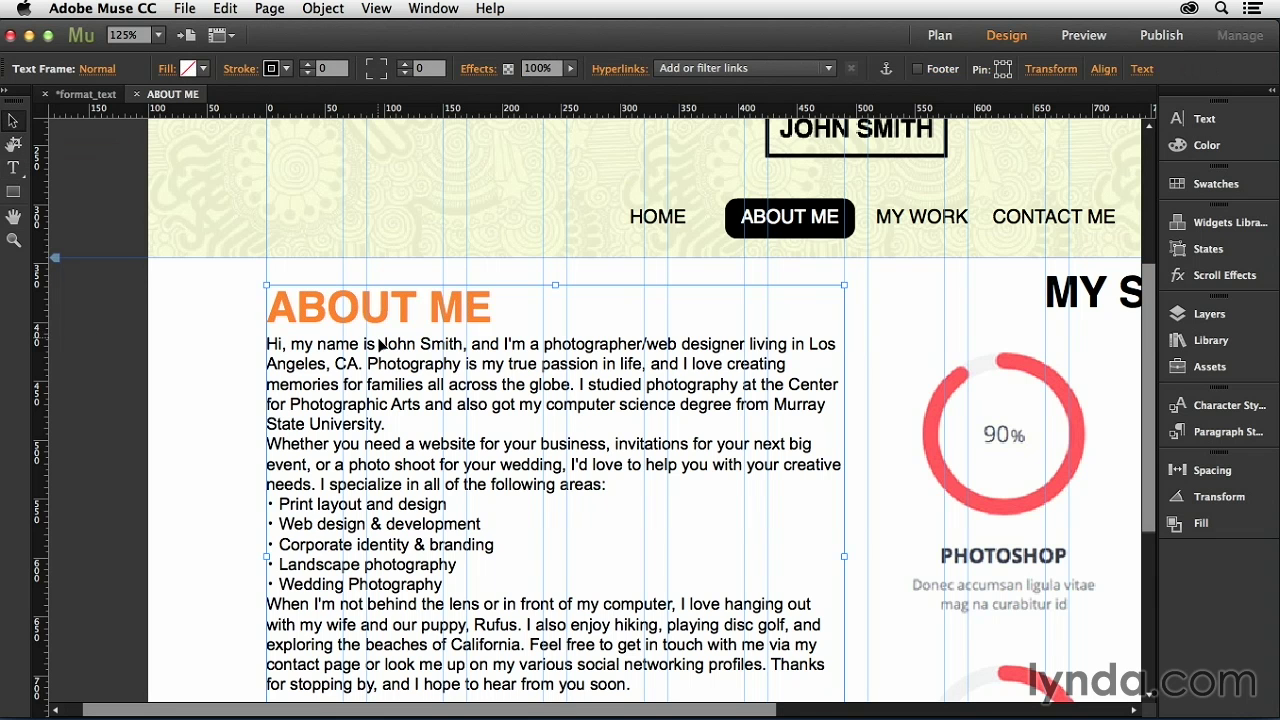
pyautogui.scroll(-3, 382, 344)
pyautogui.scroll(2, 380, 338)
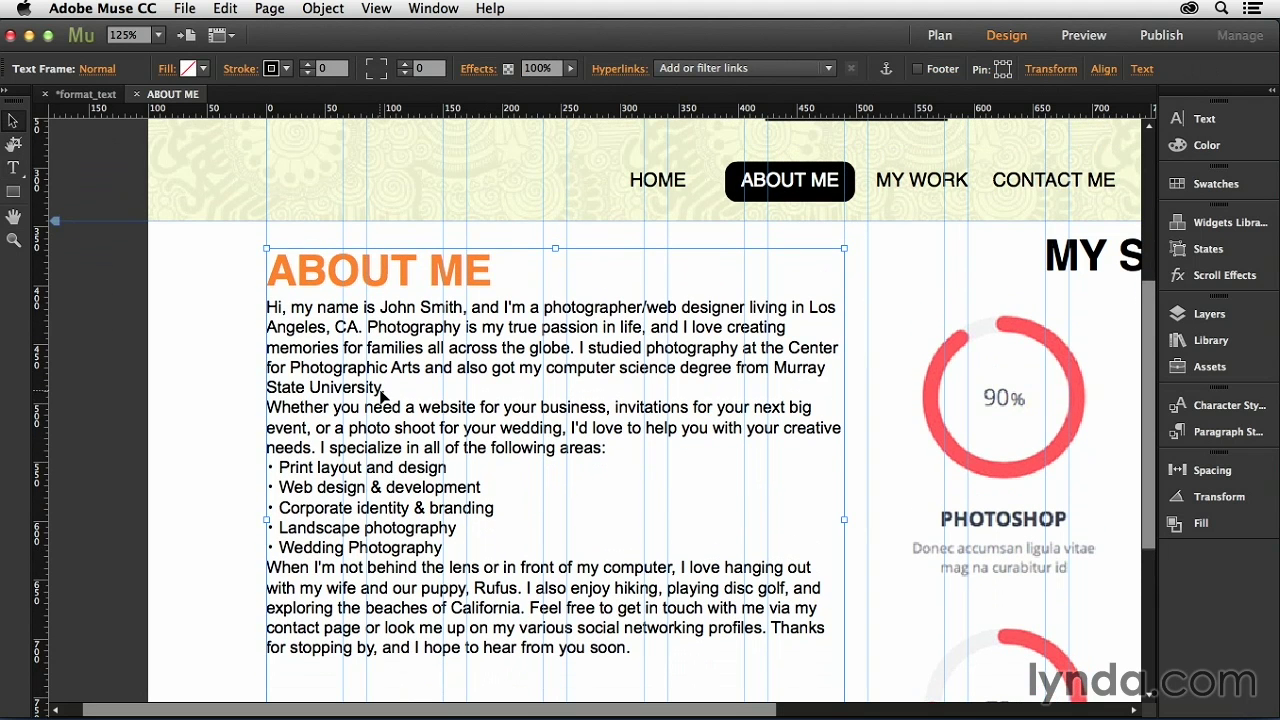
pyautogui.doubleClick(382, 392)
pyautogui.moveTo(385, 390); pyautogui.dragTo(258, 310)
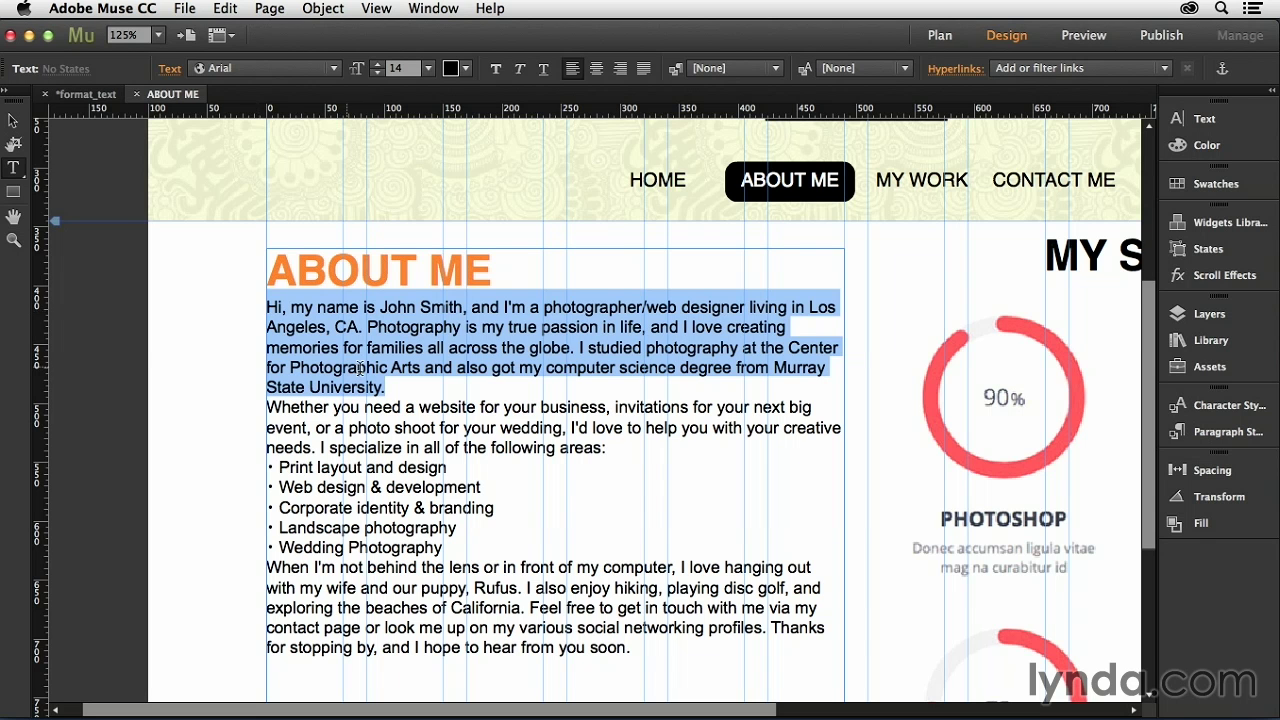
# Set the first paragraph in Helvetica and expand the full Text options
pyautogui.click(276, 71)
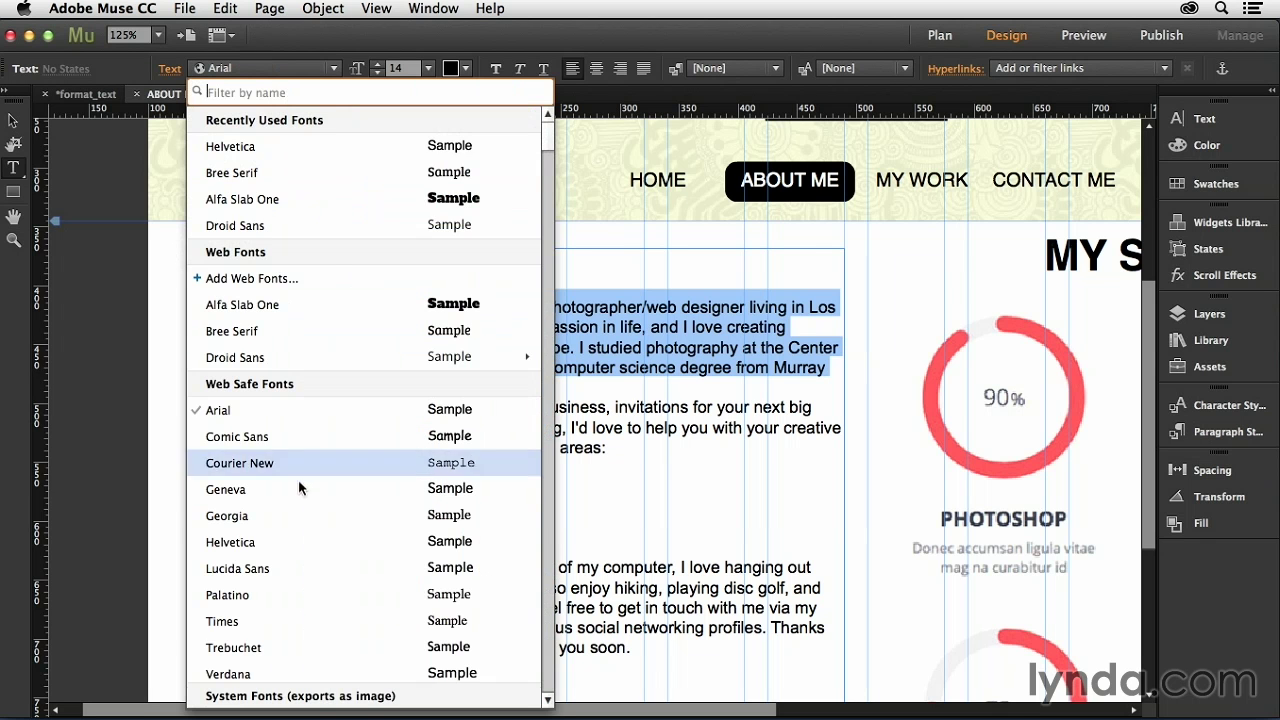
pyautogui.click(297, 554)
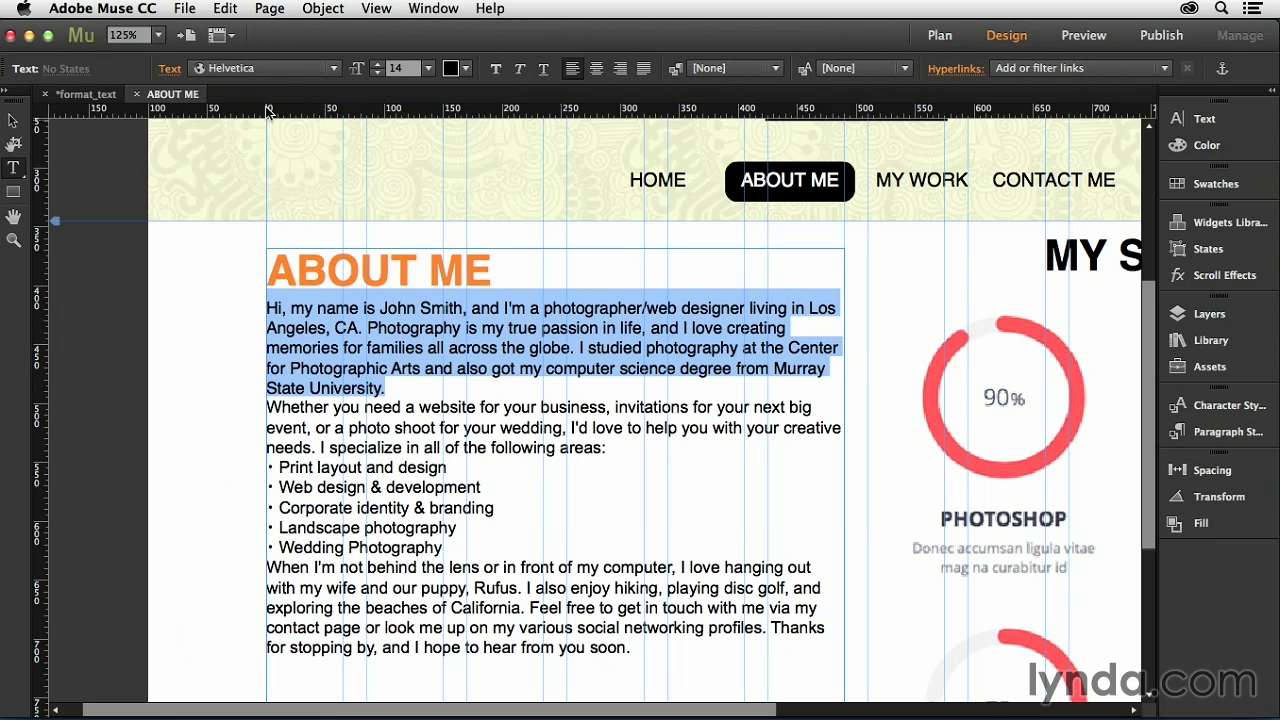
pyautogui.click(171, 70)
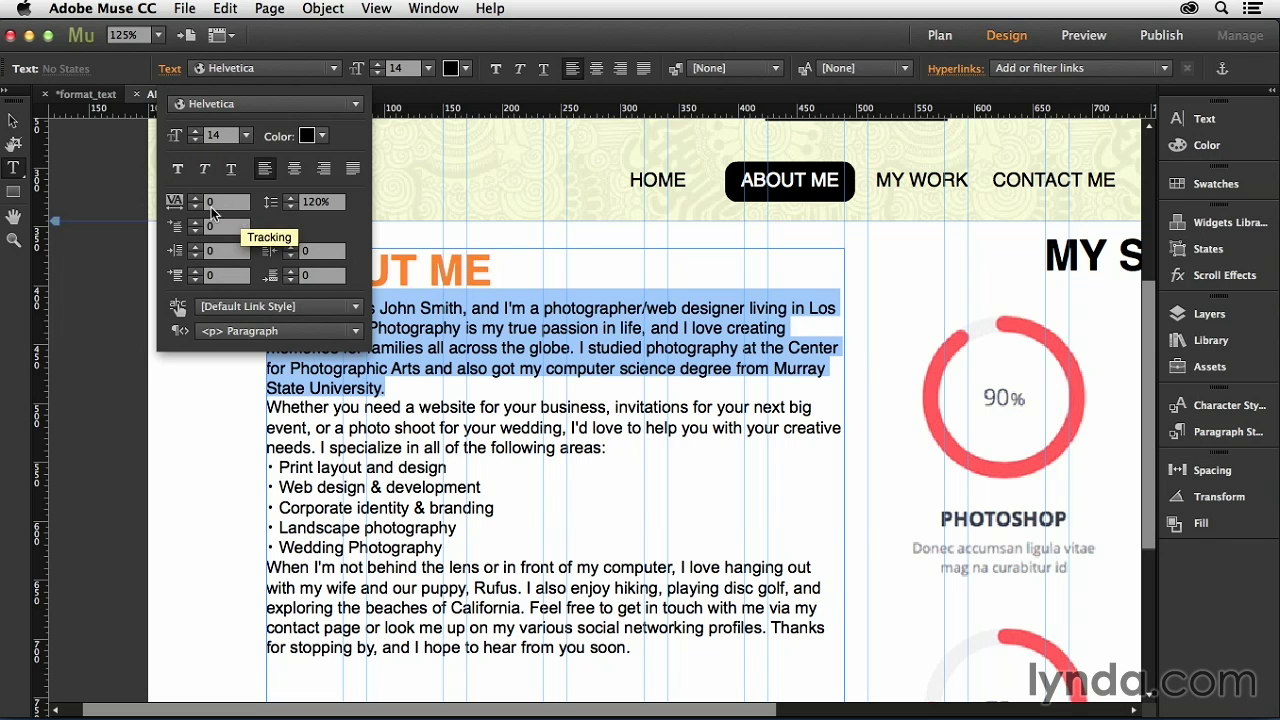
# Give the first paragraph 140% leading and 6 space before
pyautogui.click(292, 200)
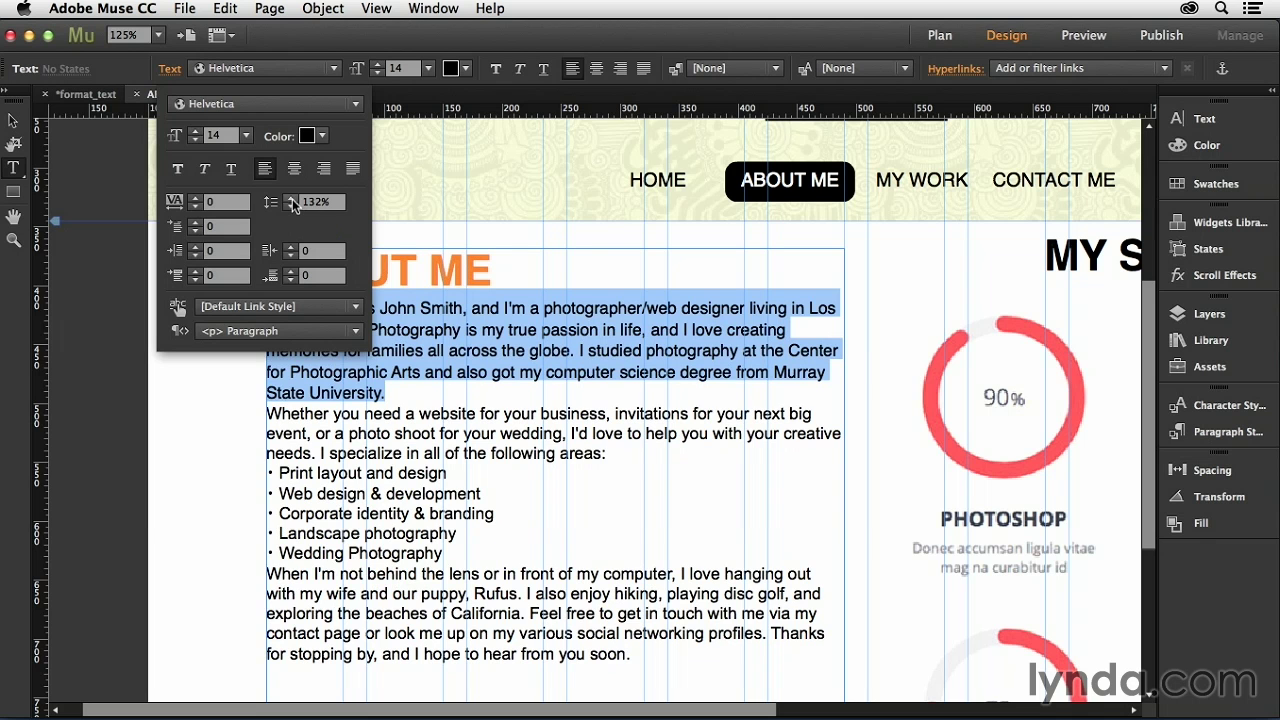
pyautogui.click(292, 200)
pyautogui.click(292, 200)
pyautogui.click(292, 201)
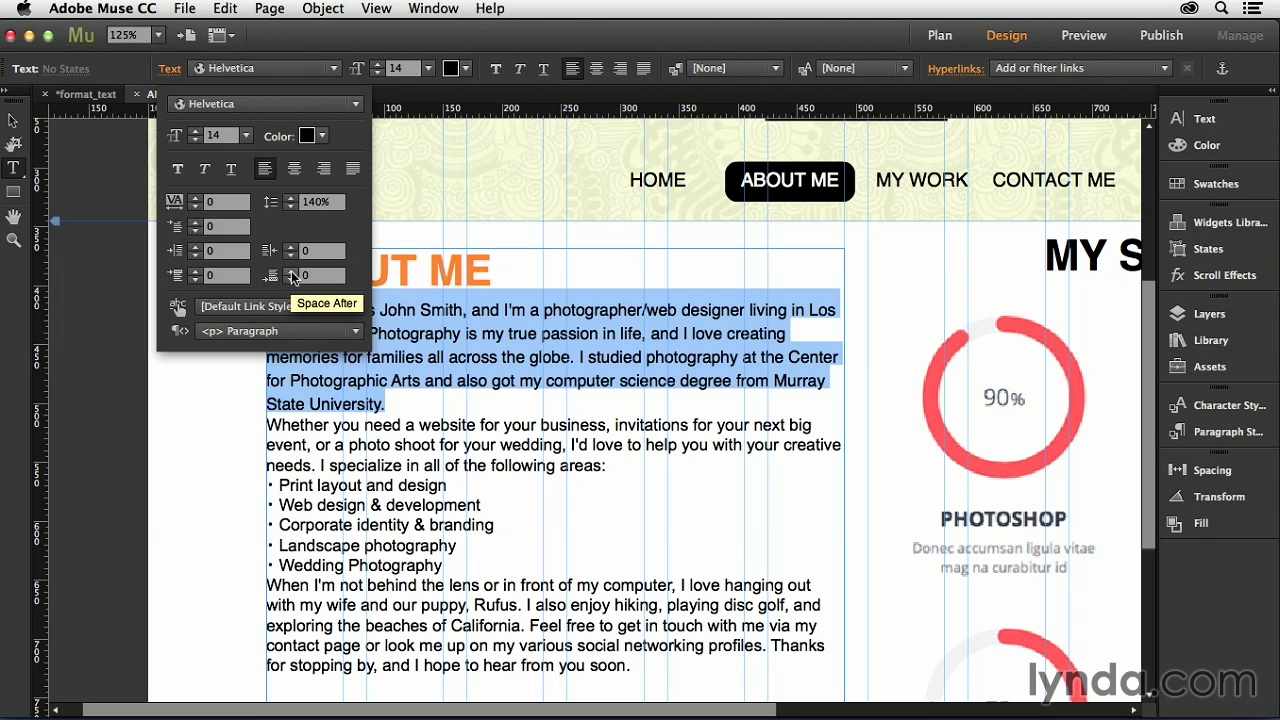
pyautogui.click(196, 272)
pyautogui.click(196, 272)
pyautogui.click(196, 272)
pyautogui.click(196, 272)
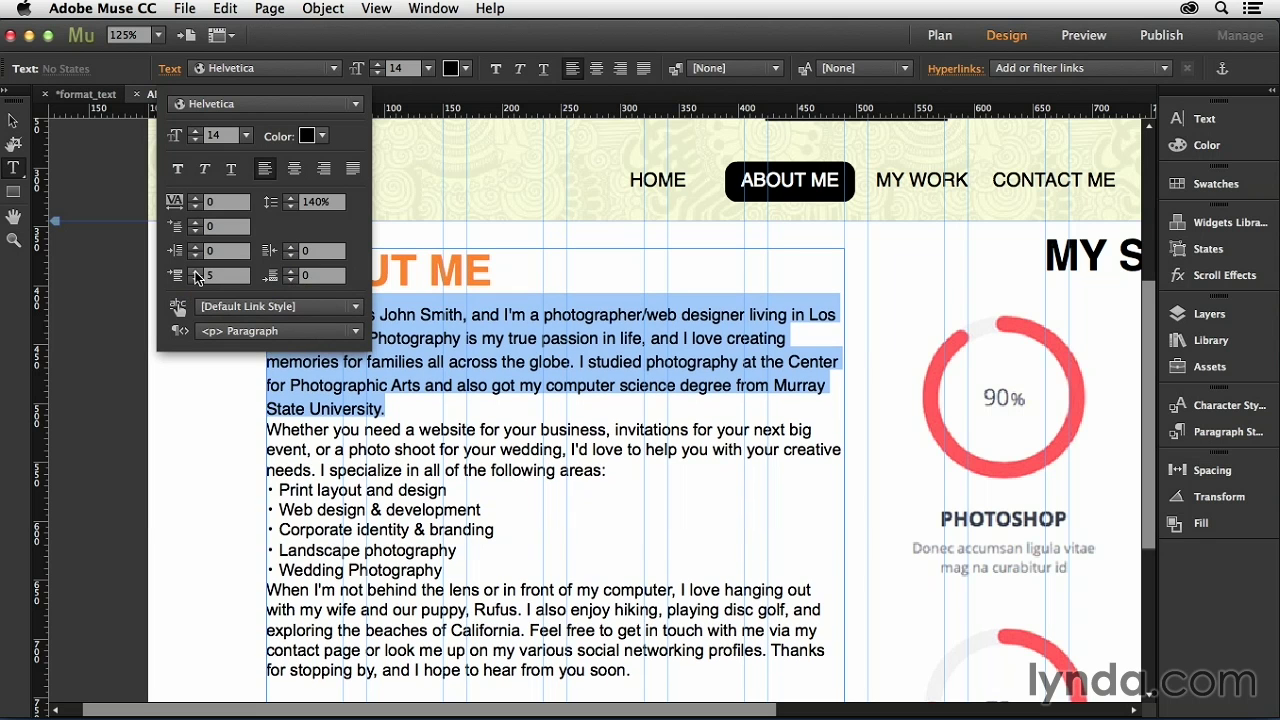
pyautogui.click(196, 272)
pyautogui.click(196, 272)
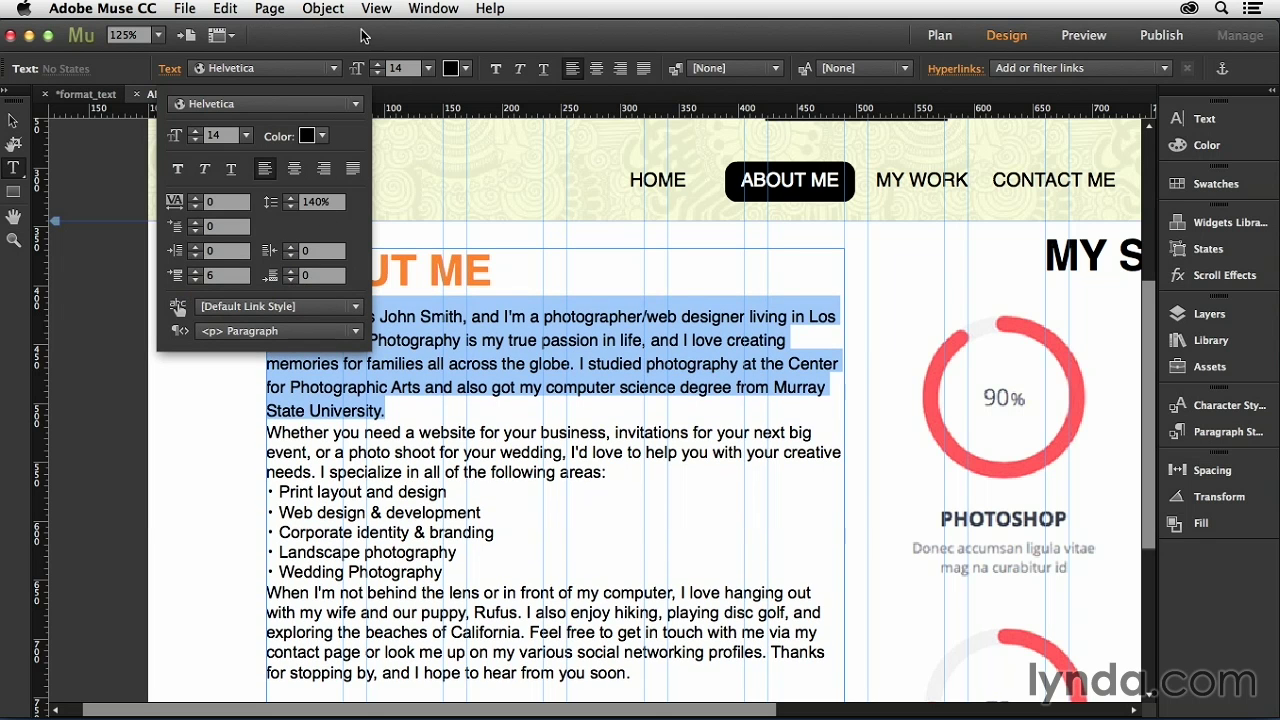
# Colour the first paragraph 50% grey (7F7F7F) and deselect the frame
pyautogui.click(466, 69)
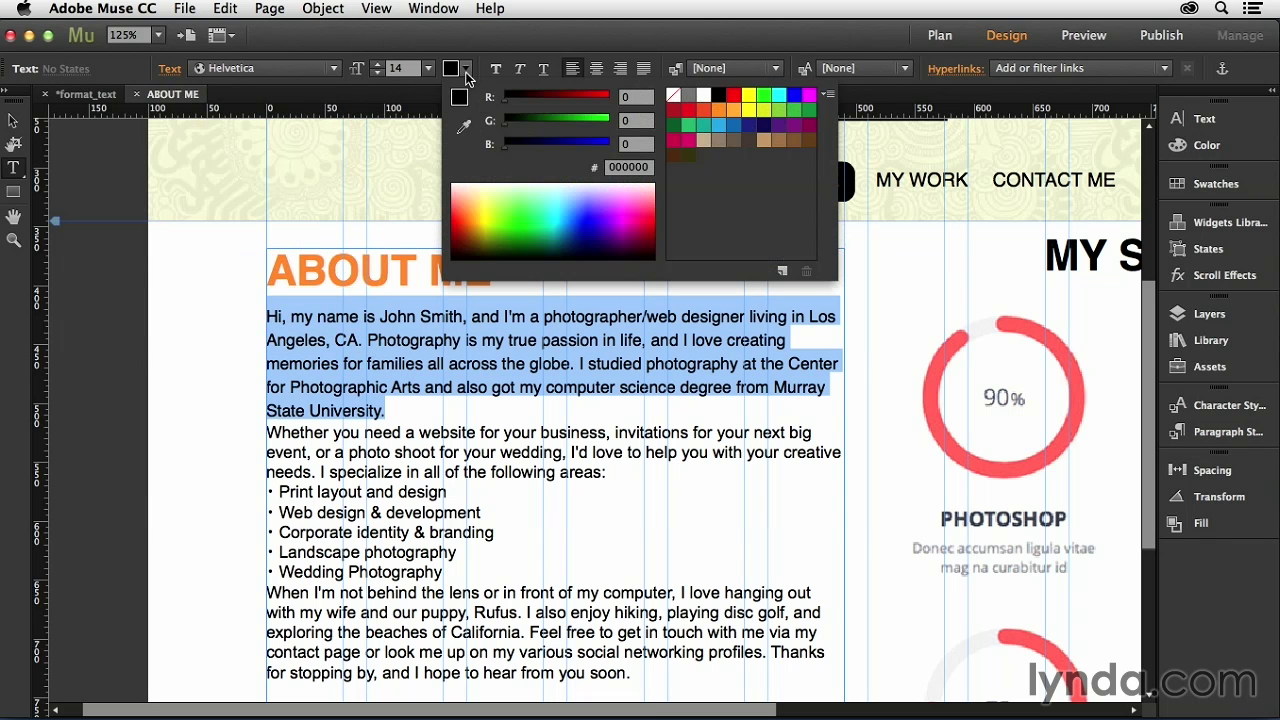
pyautogui.click(688, 94)
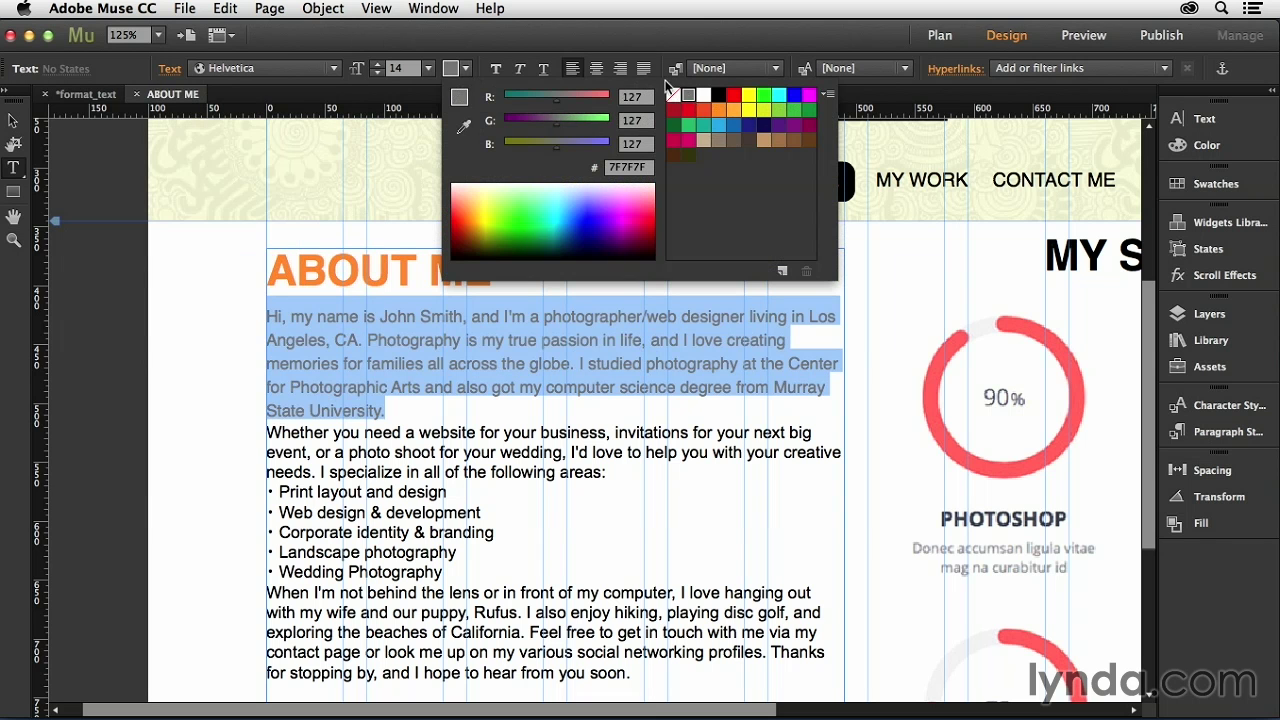
pyautogui.click(548, 43)
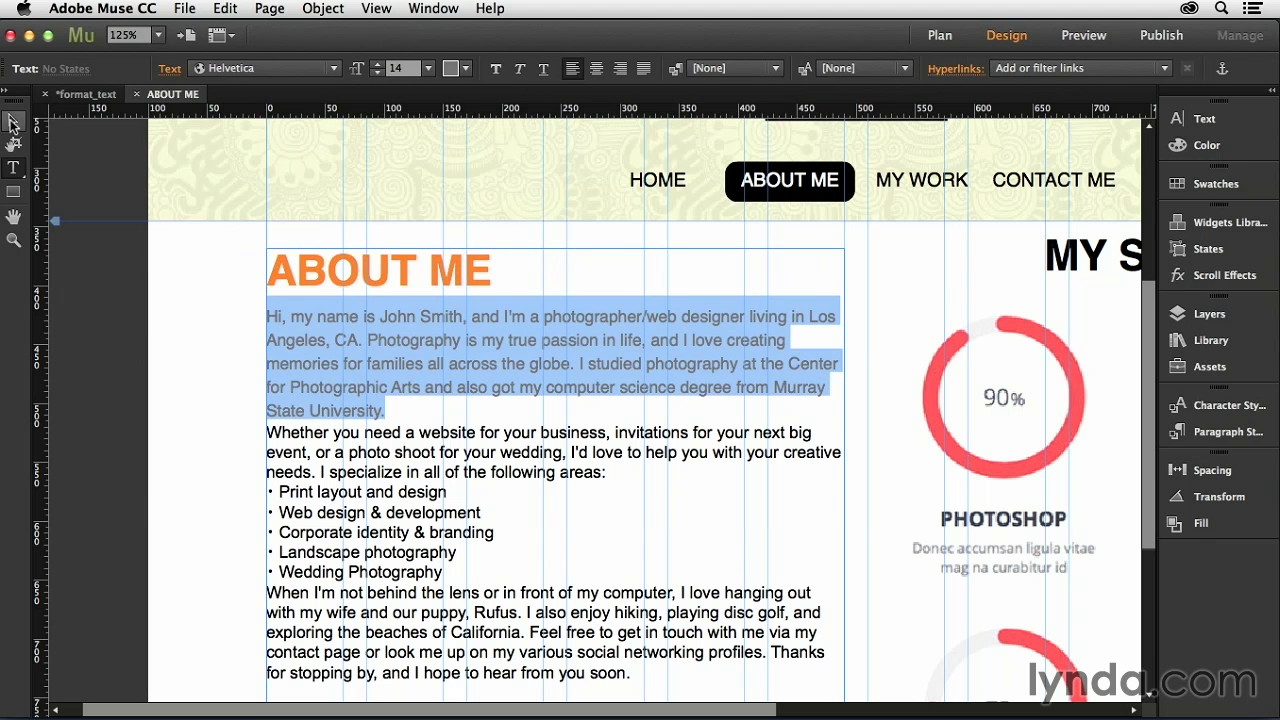
pyautogui.click(13, 122)
pyautogui.click(91, 341)
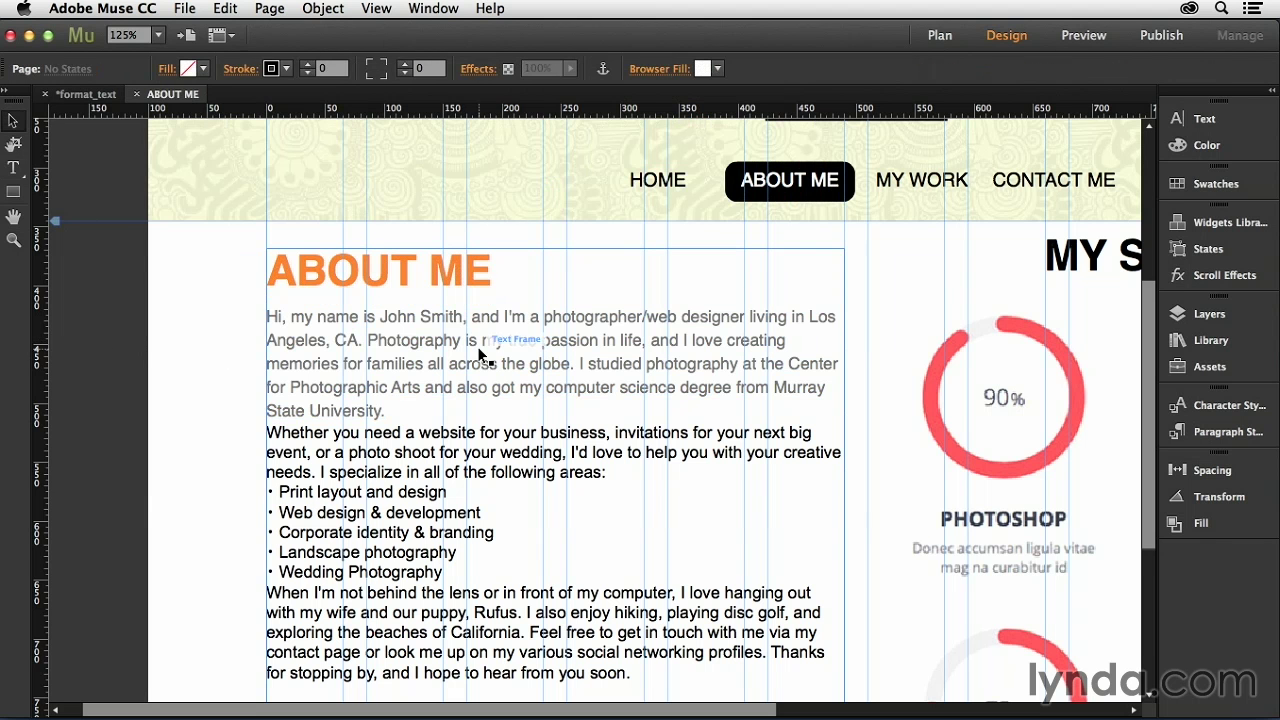
pyautogui.press('super+minus')
pyautogui.press('super+minus')
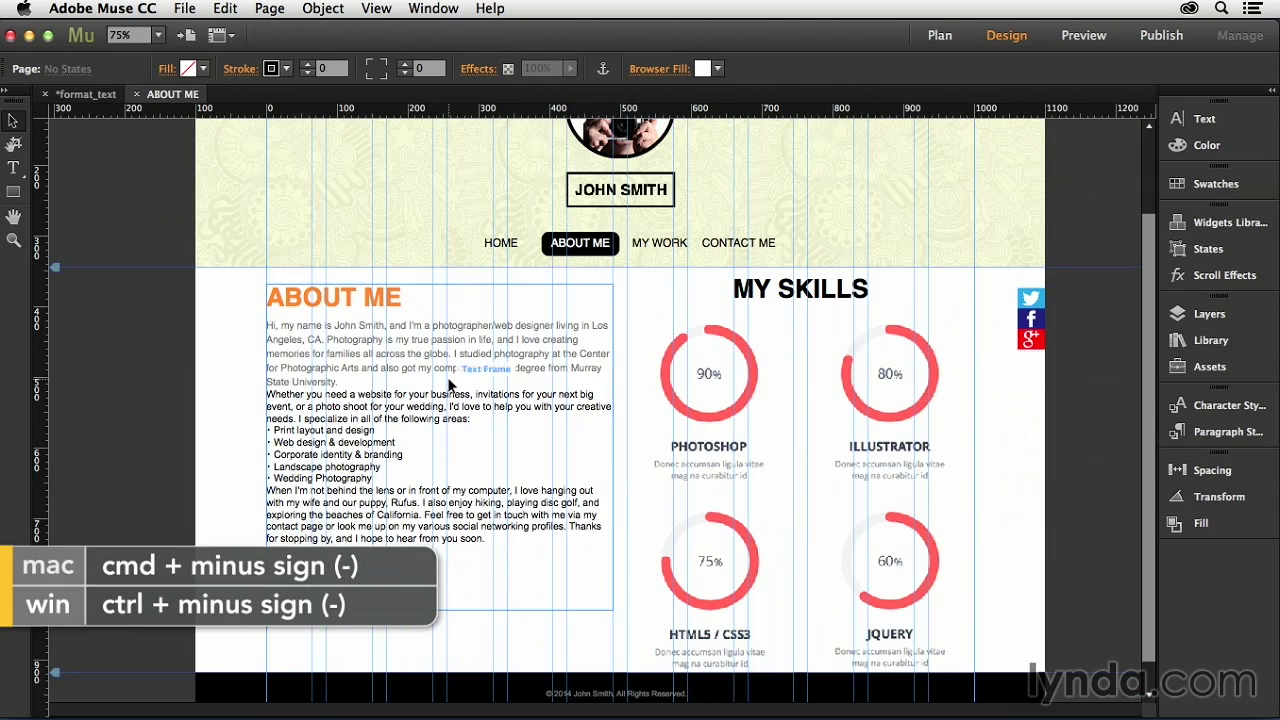
pyautogui.press('super+equal')
pyautogui.press('super+equal')
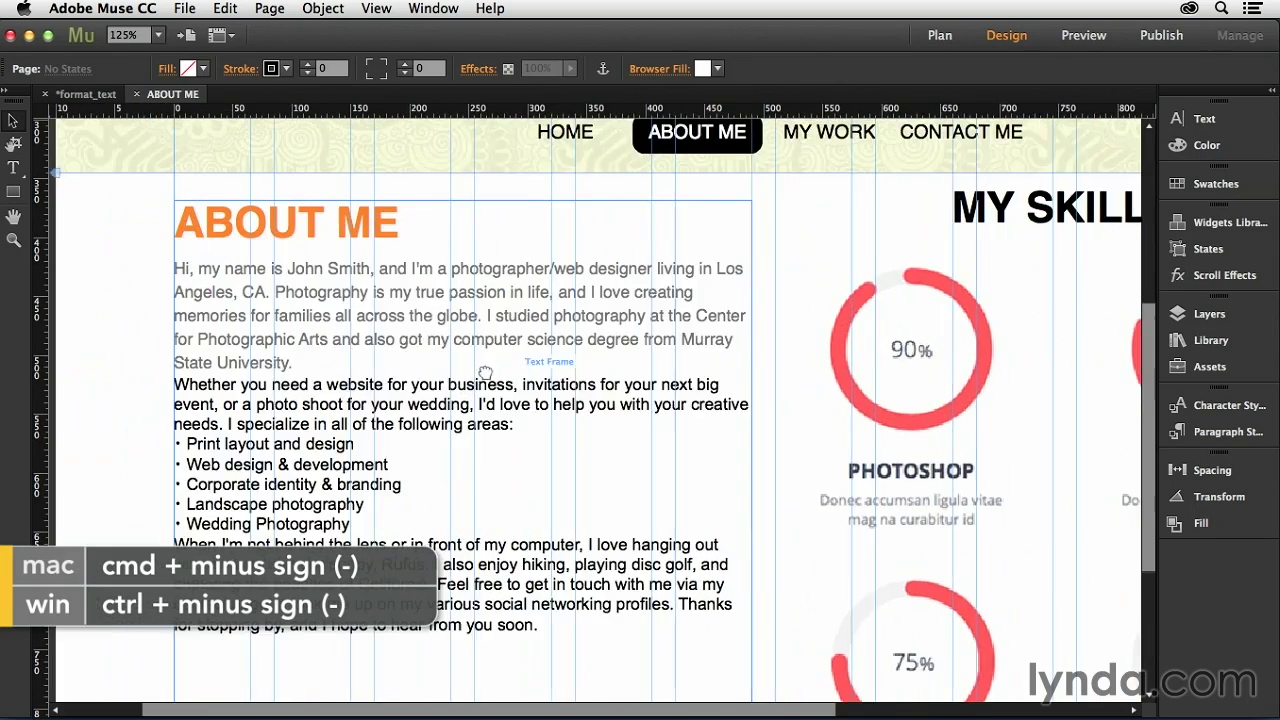
pyautogui.doubleClick(362, 371)
pyautogui.moveTo(360, 370); pyautogui.dragTo(287, 370)
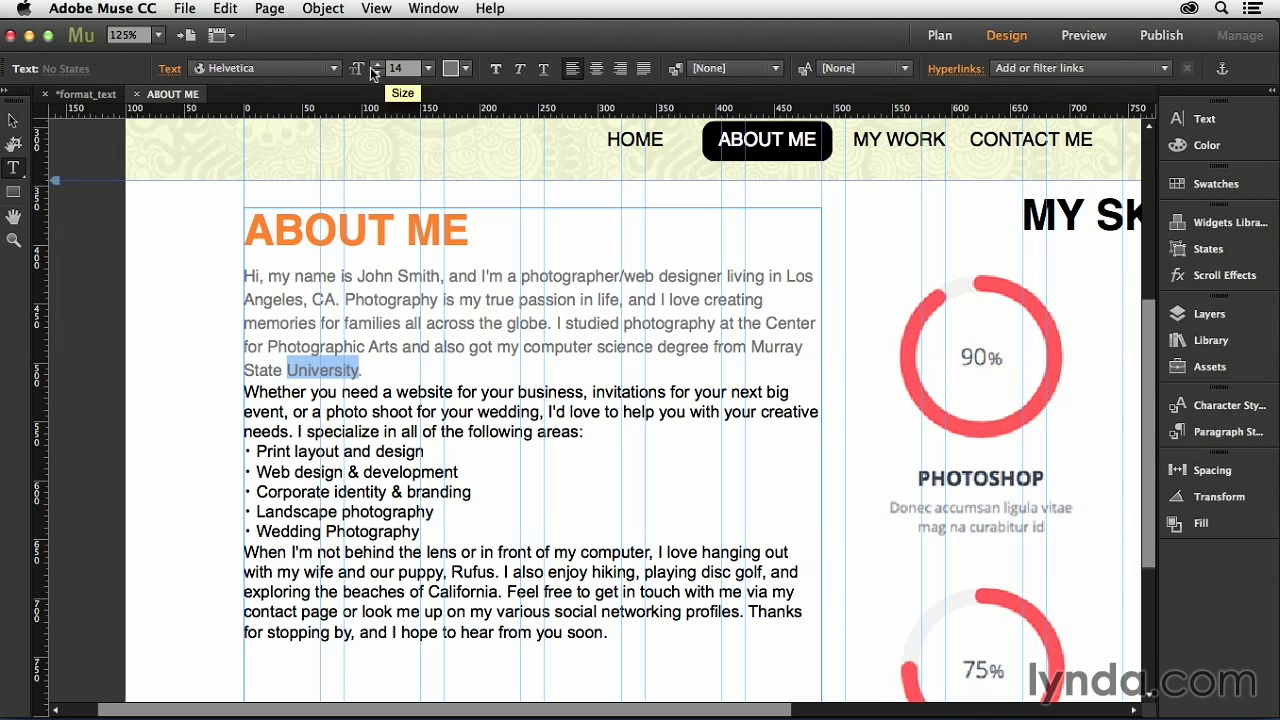
pyautogui.click(372, 318)
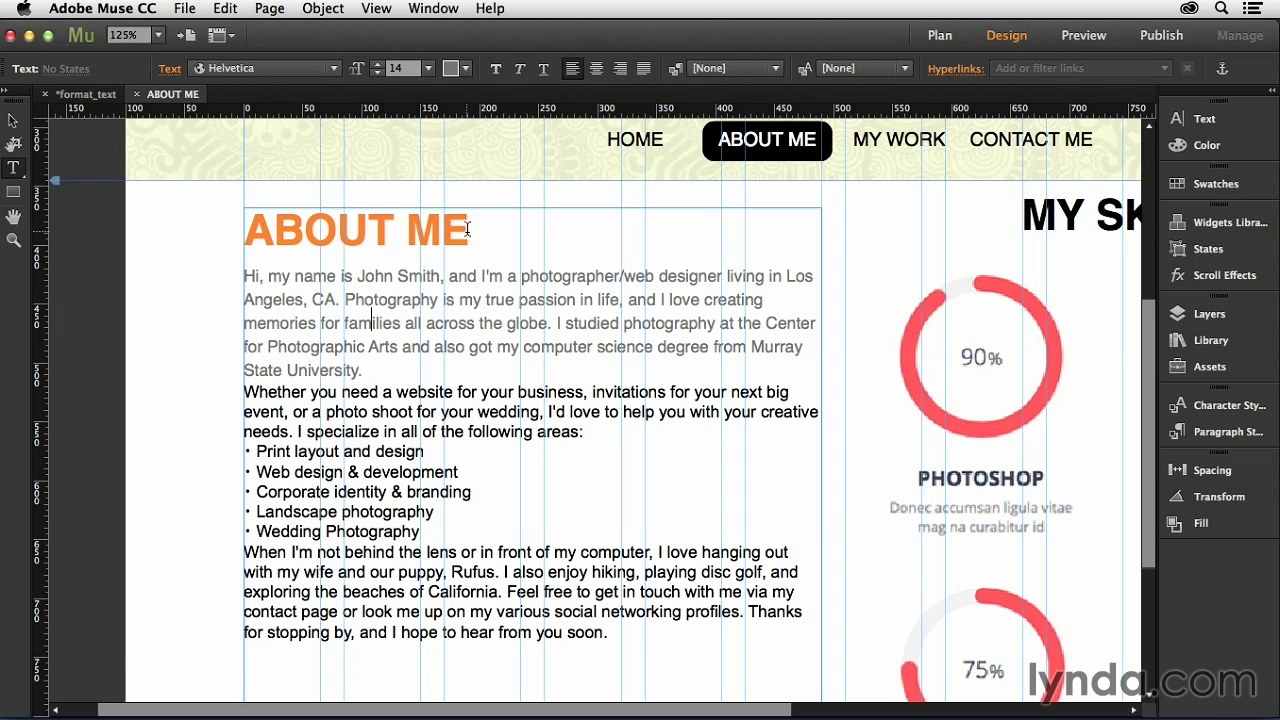
pyautogui.moveTo(467, 229); pyautogui.dragTo(229, 223)
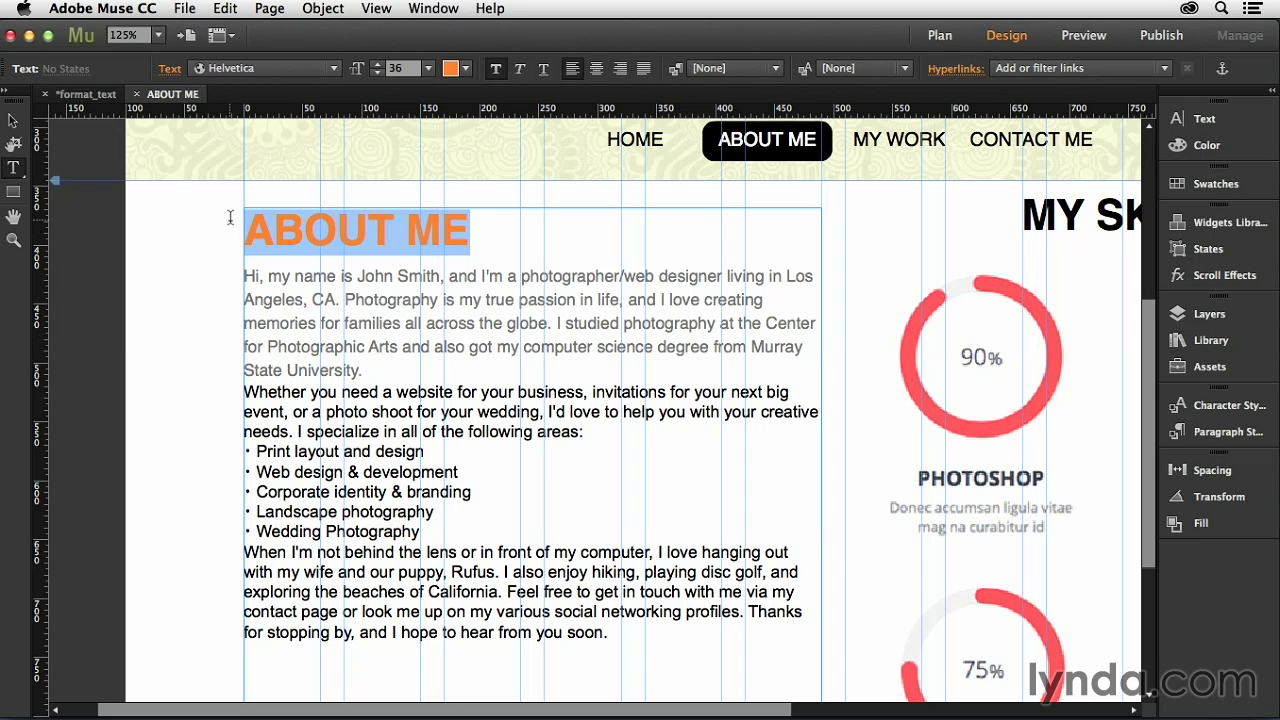
pyautogui.press('super+shift+period')
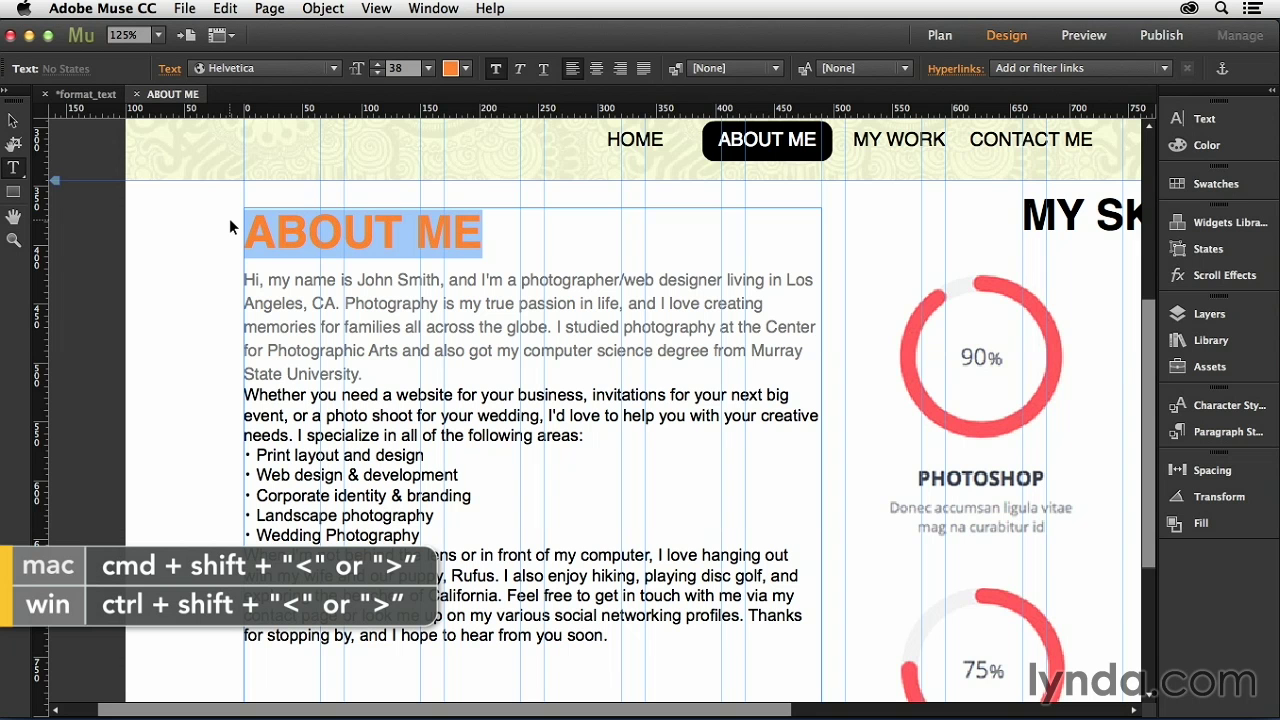
pyautogui.press('super+shift+period')
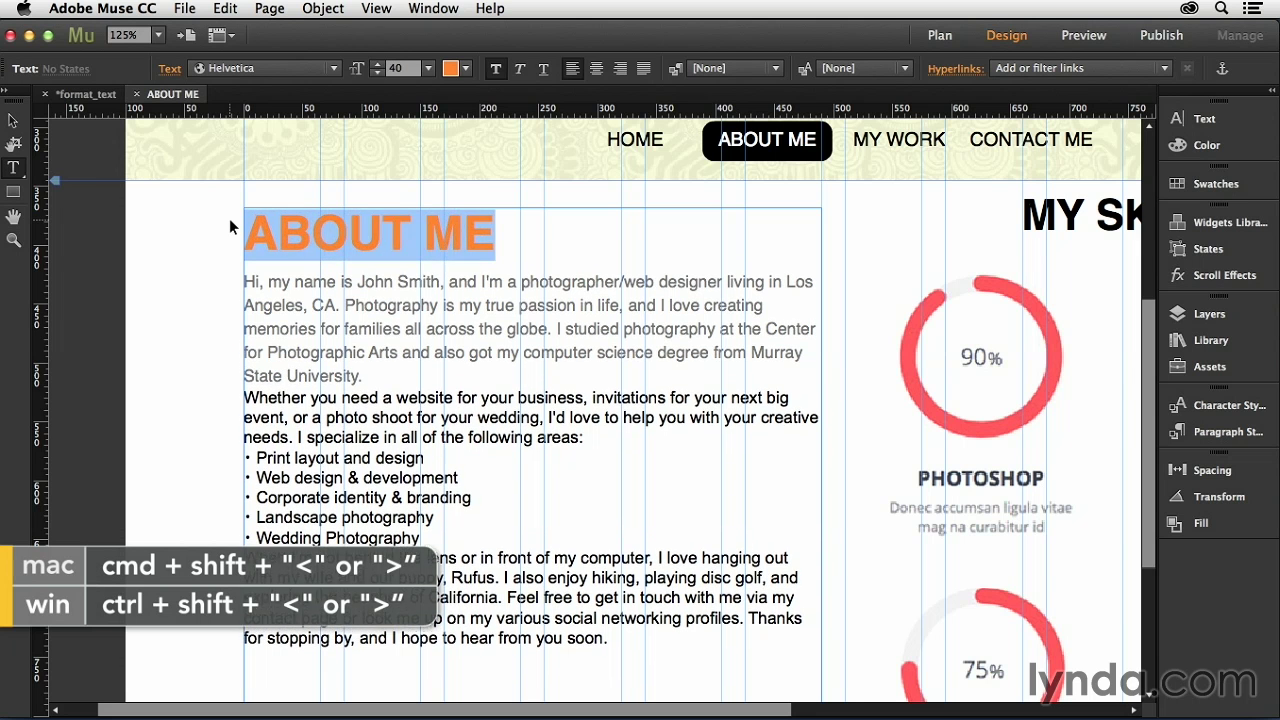
pyautogui.press('super+shift+comma')
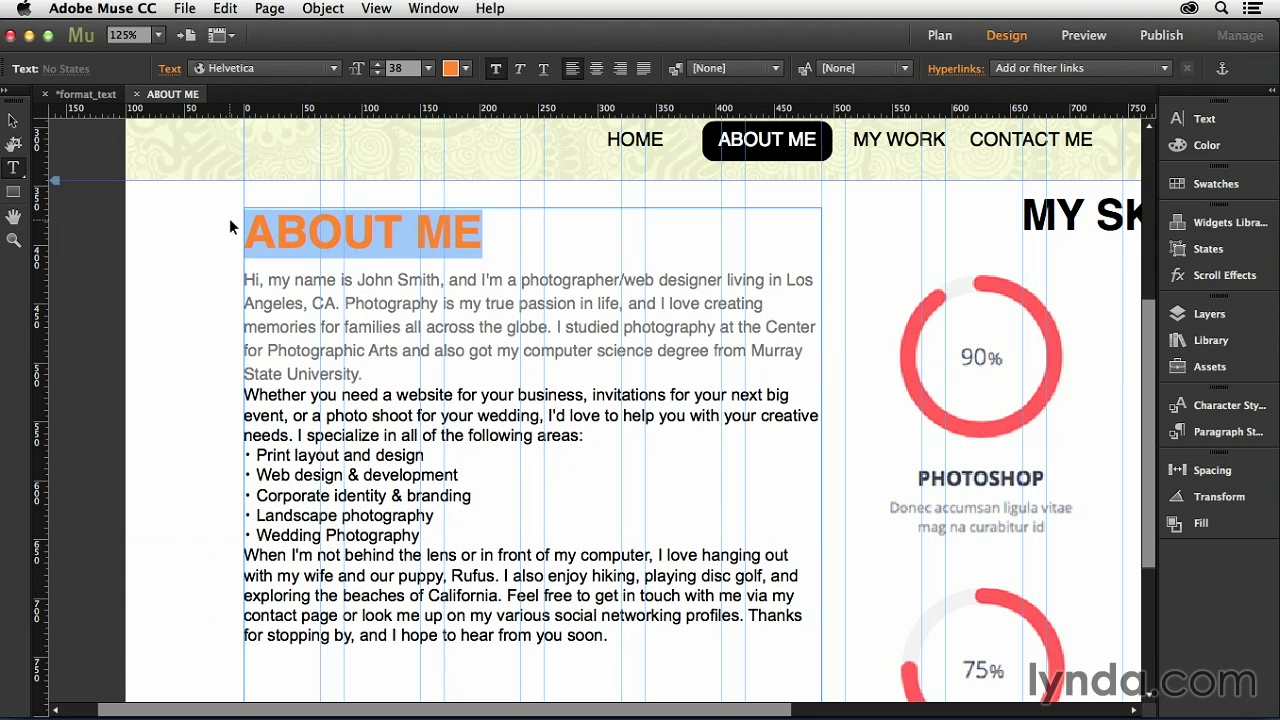
pyautogui.press('super+shift+comma')
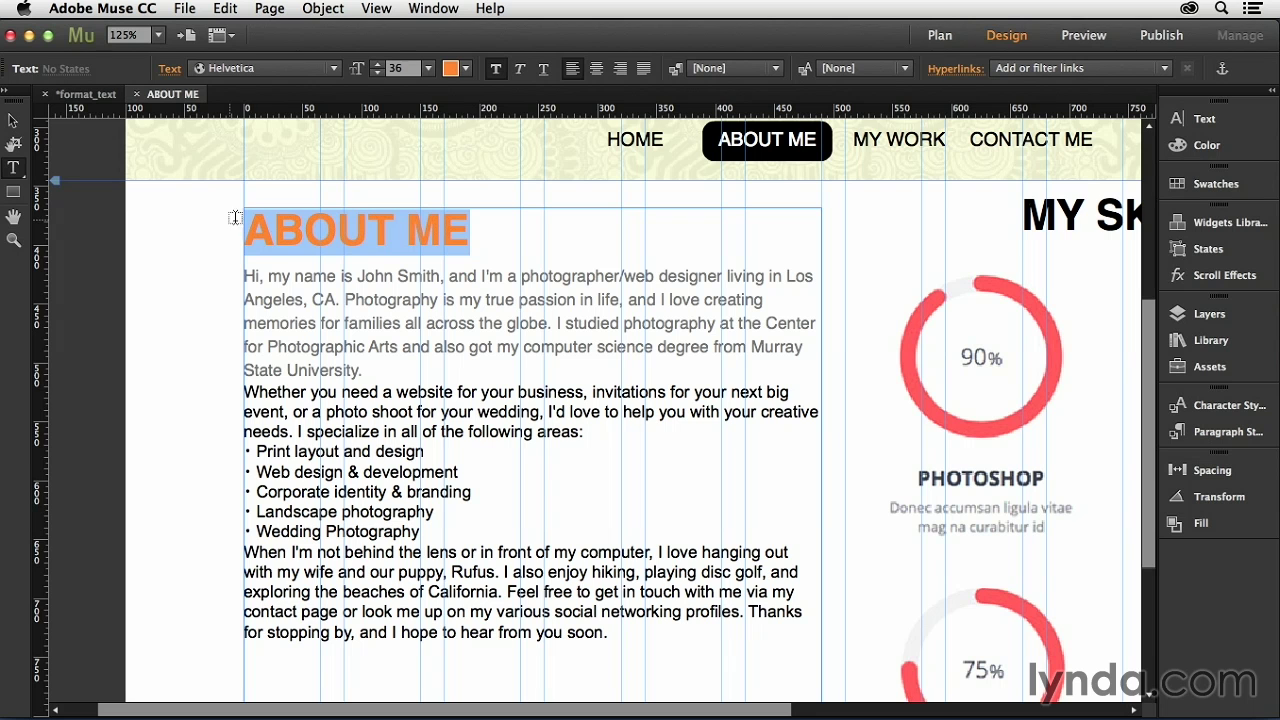
pyautogui.click(452, 290)
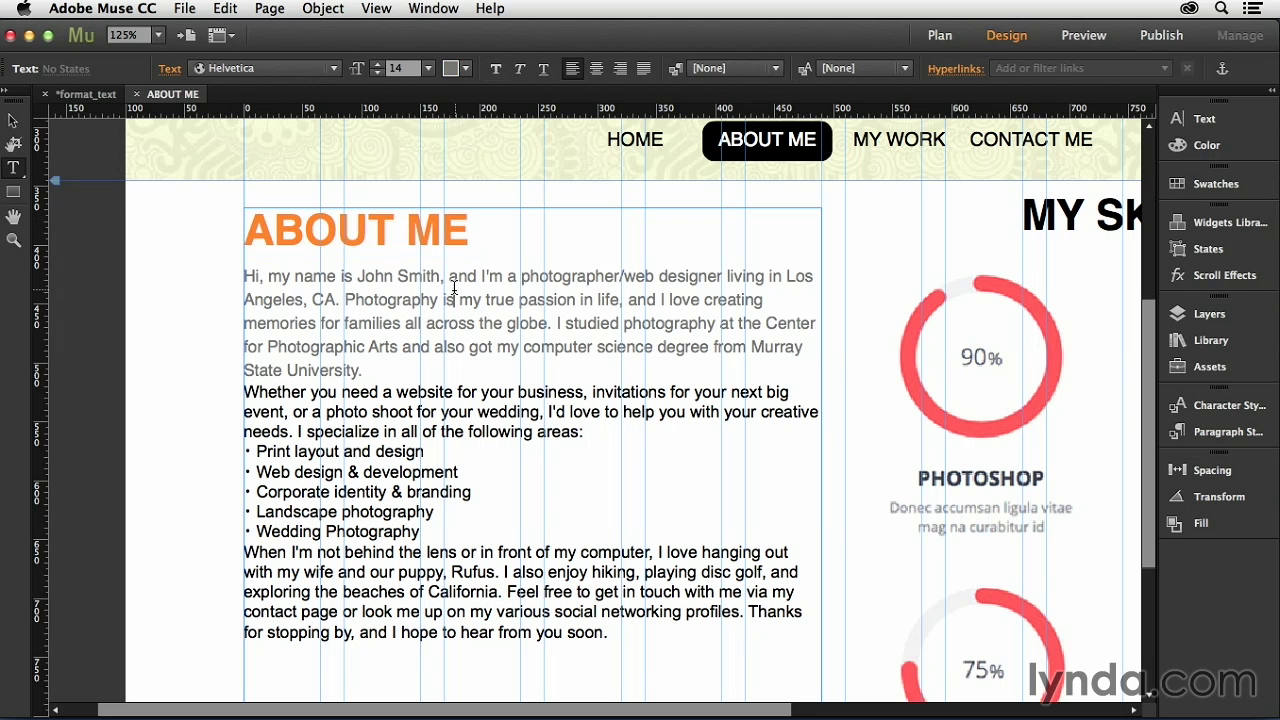